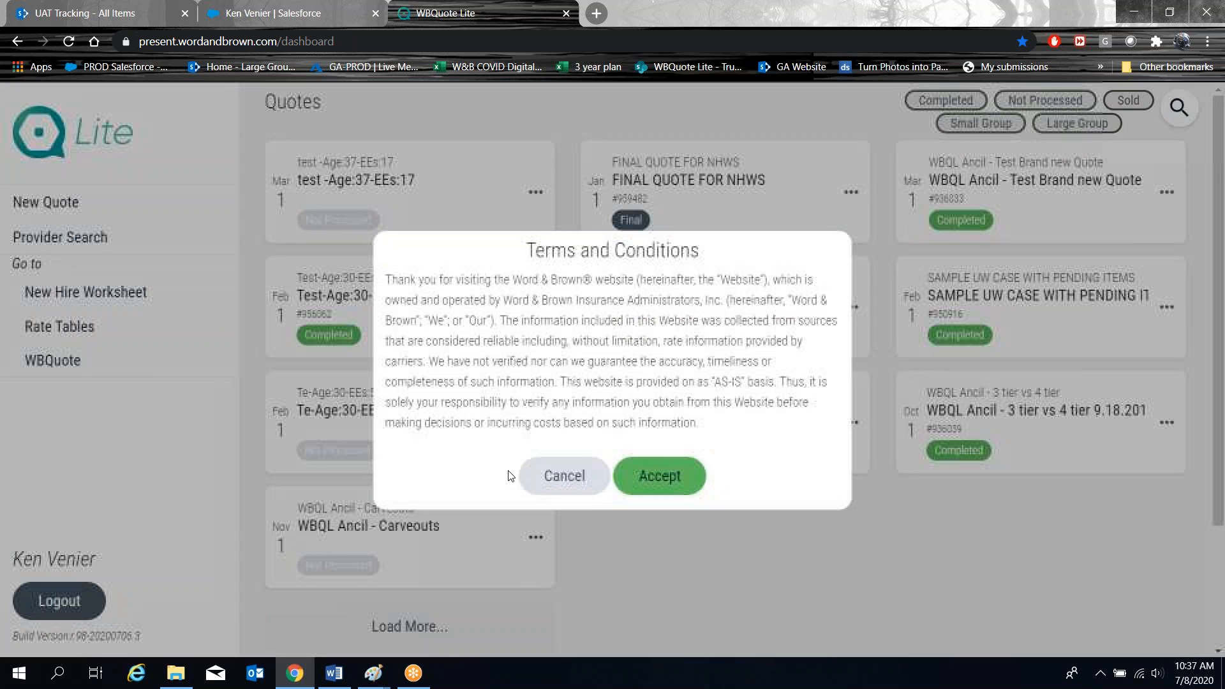
Accept the terms and fill the group details from the existing quote FINAL QUOTE FOR NHWS, continuing to the new hire information.
click(655, 476)
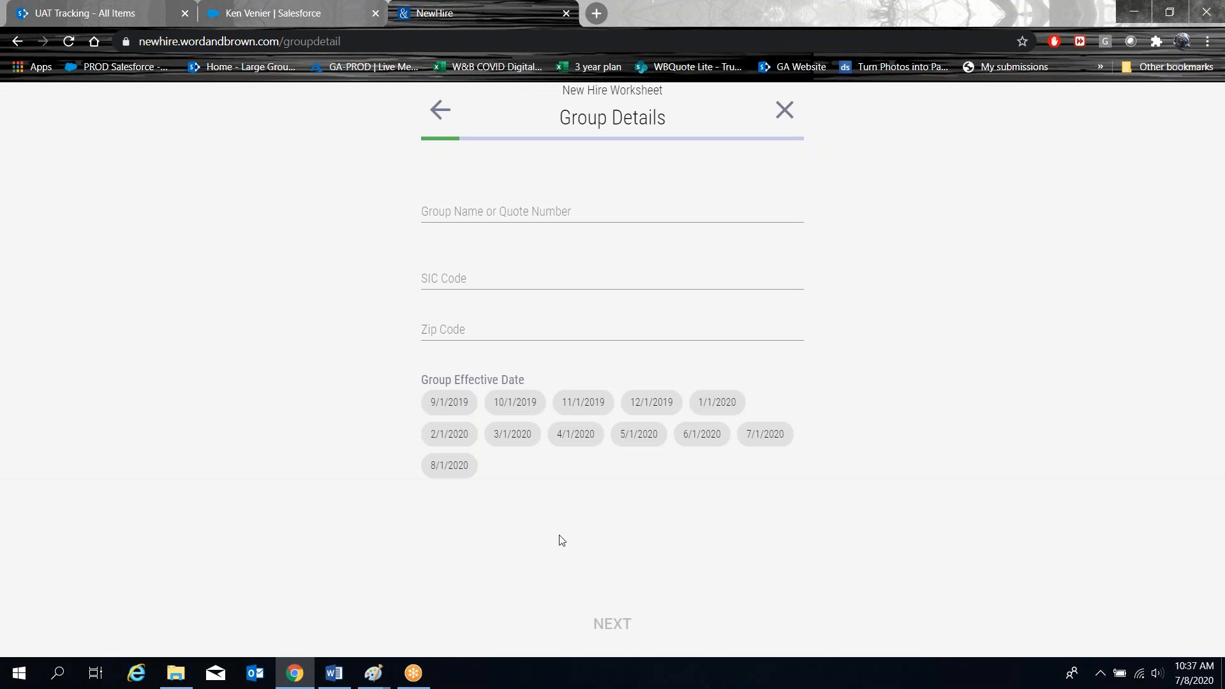
click(510, 225)
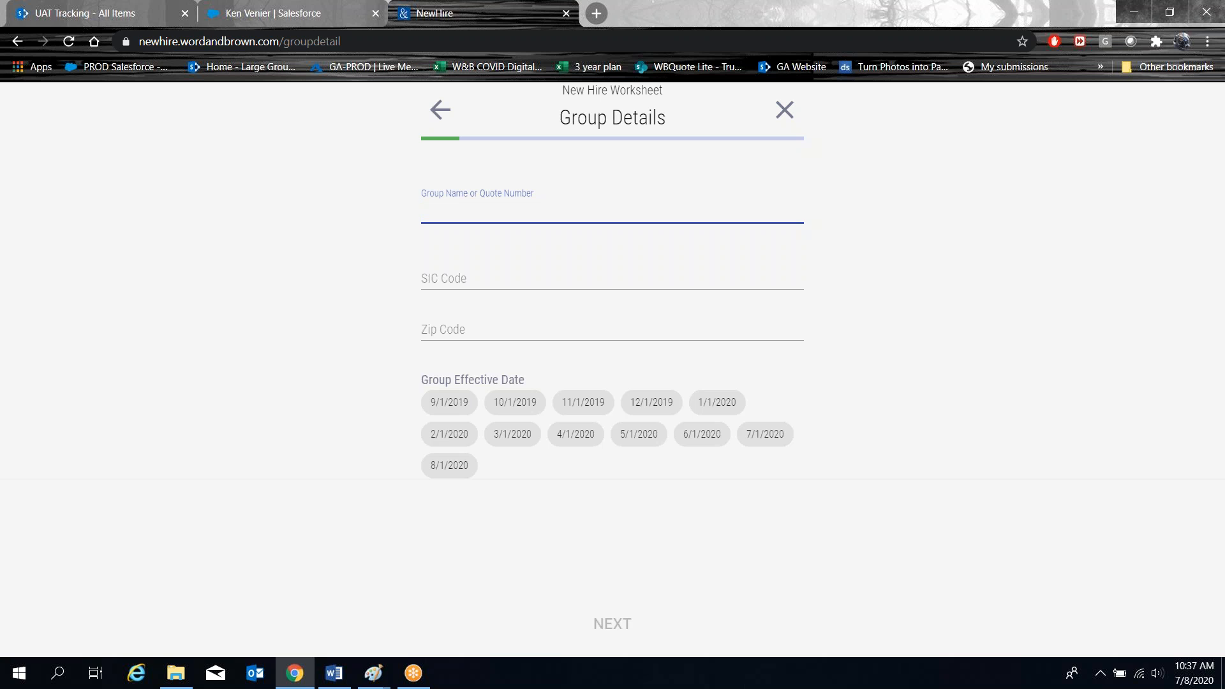
text(959482)
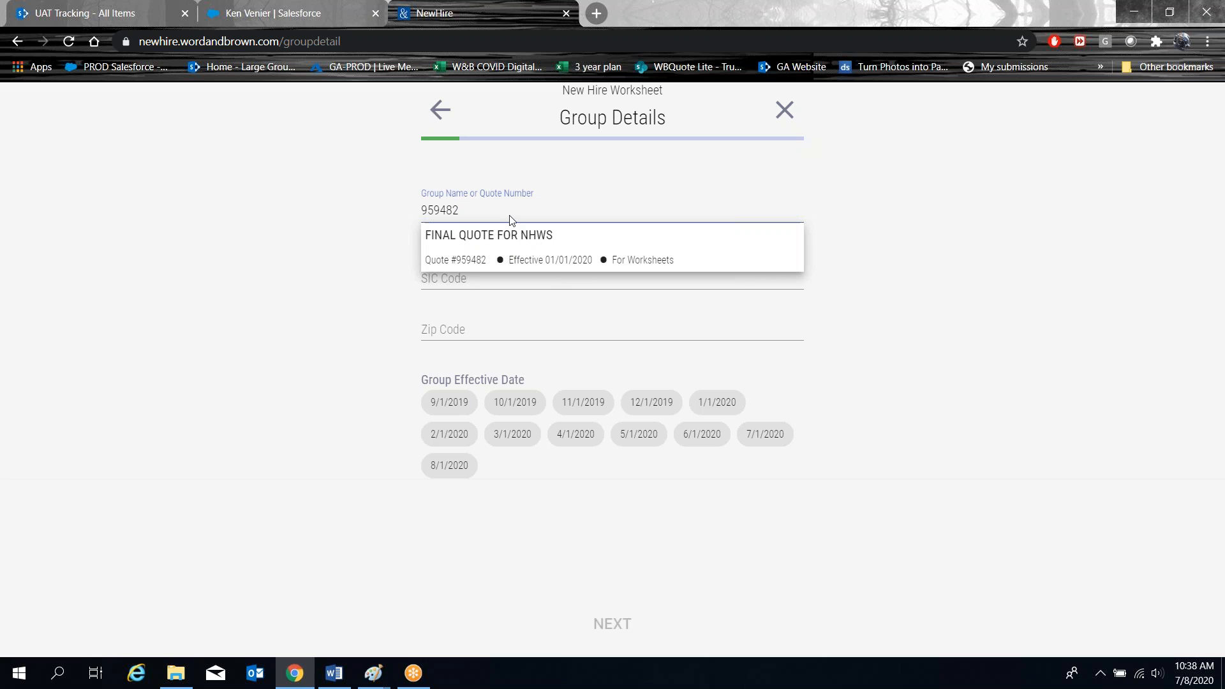
click(528, 251)
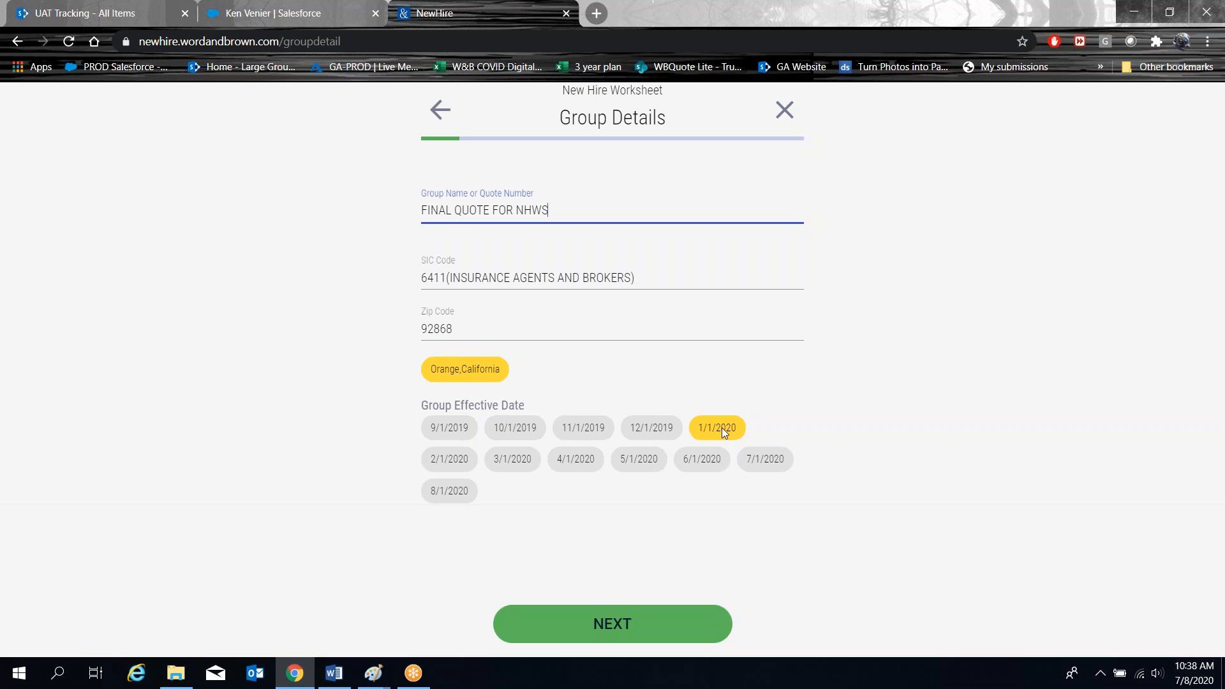
click(605, 632)
Add a new hire and enter the employee's first name, last name and date of birth.
click(628, 208)
text(test)
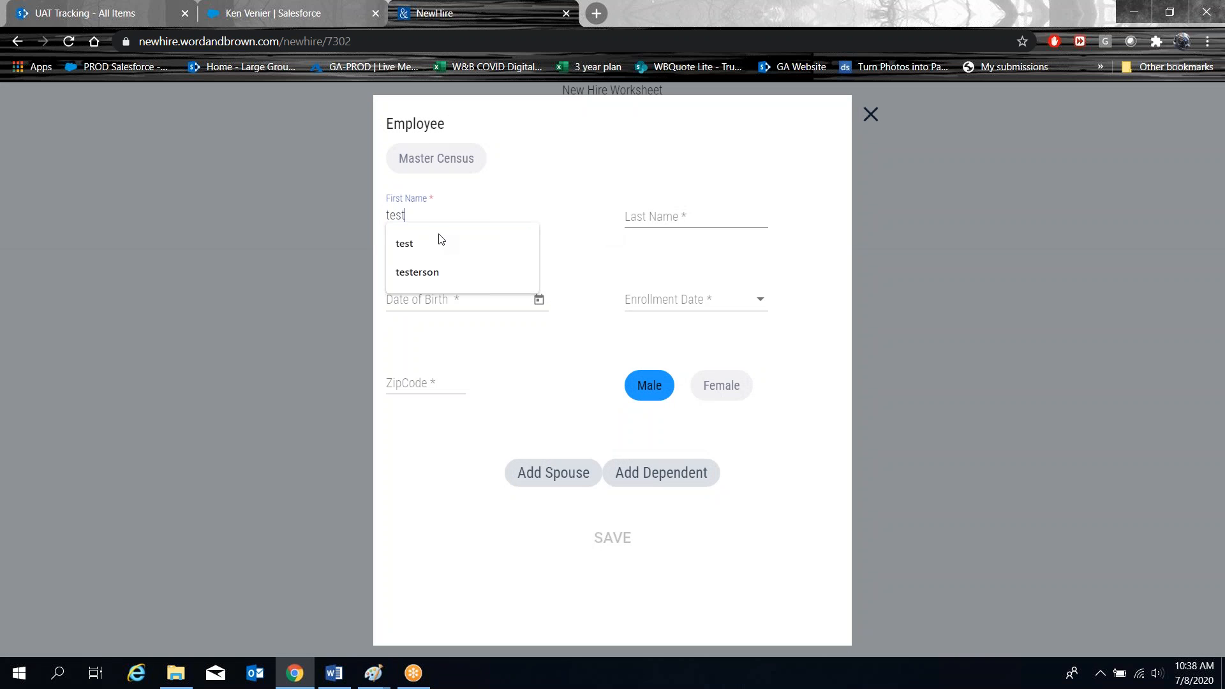
key(Tab)
text(teerson)
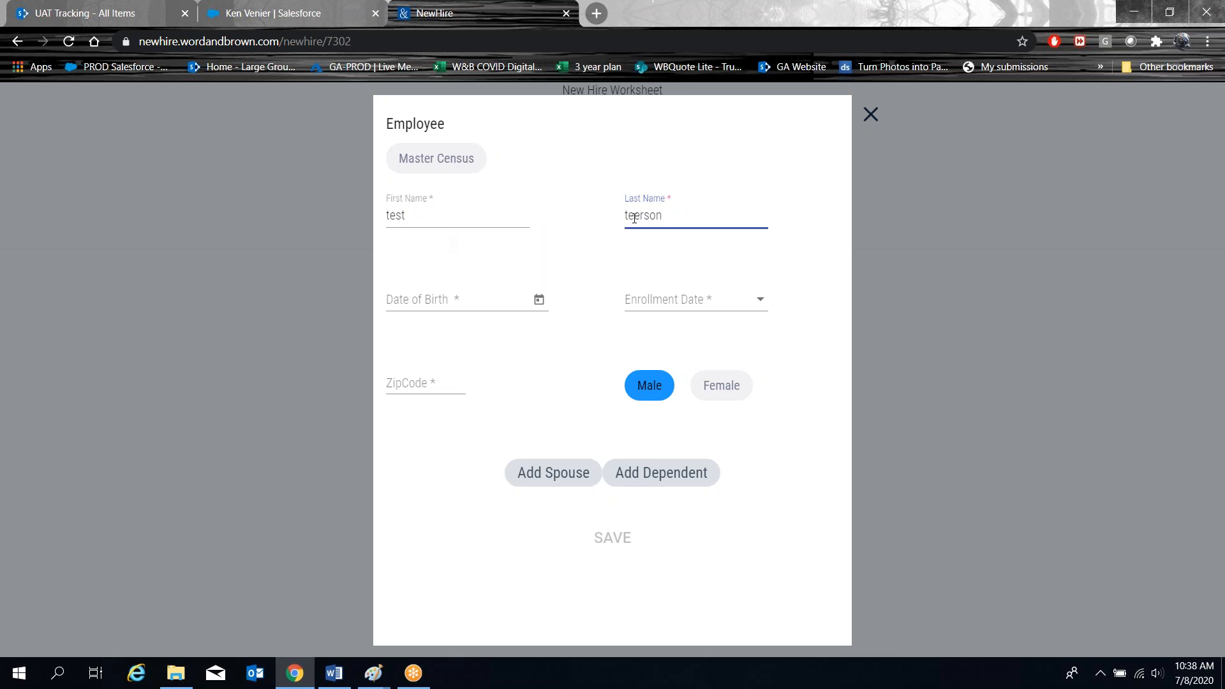
click(458, 312)
text(8-8-)
text(1988)
key(Tab)
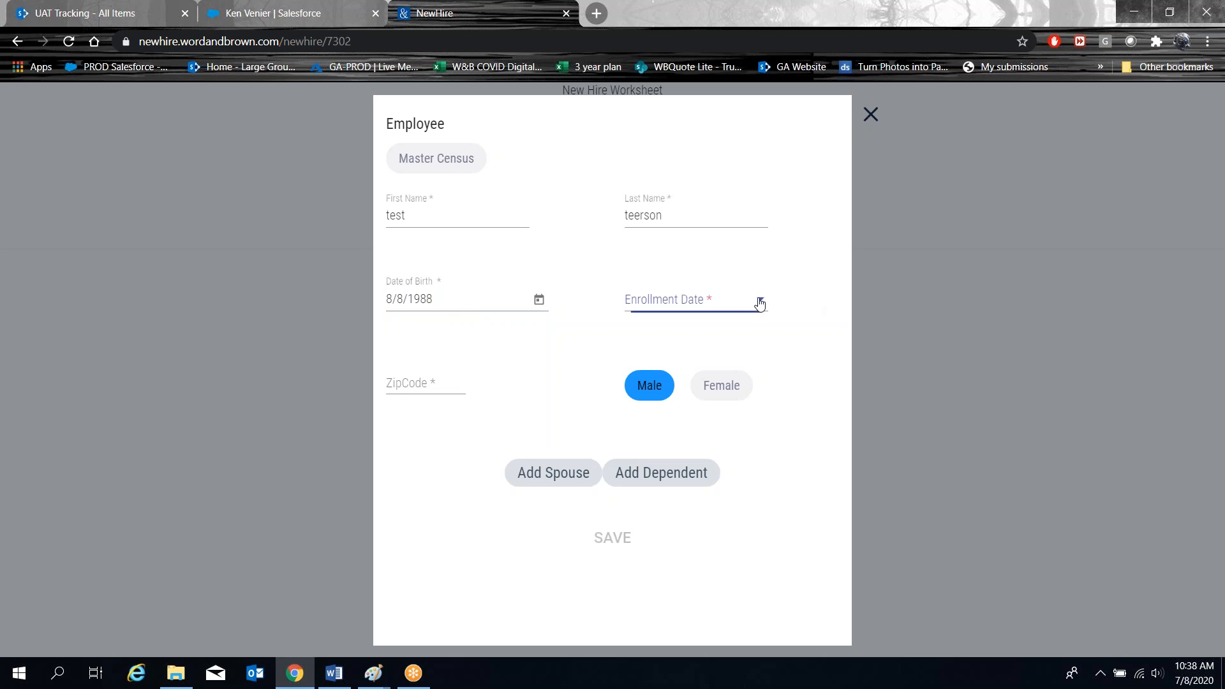
Set the employee's enrollment date to 7/1/2020, enter the ZIP code with its Riverside, California county, and save the new hire.
click(759, 300)
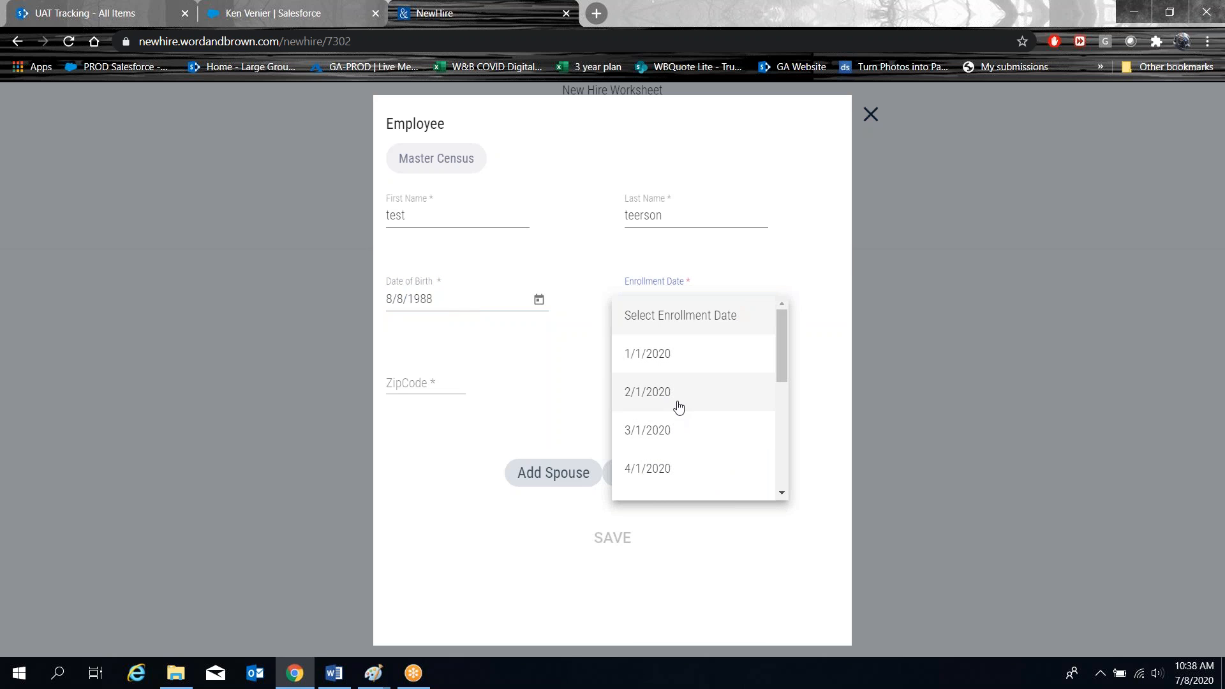
scroll(679, 408, down, 3)
click(663, 357)
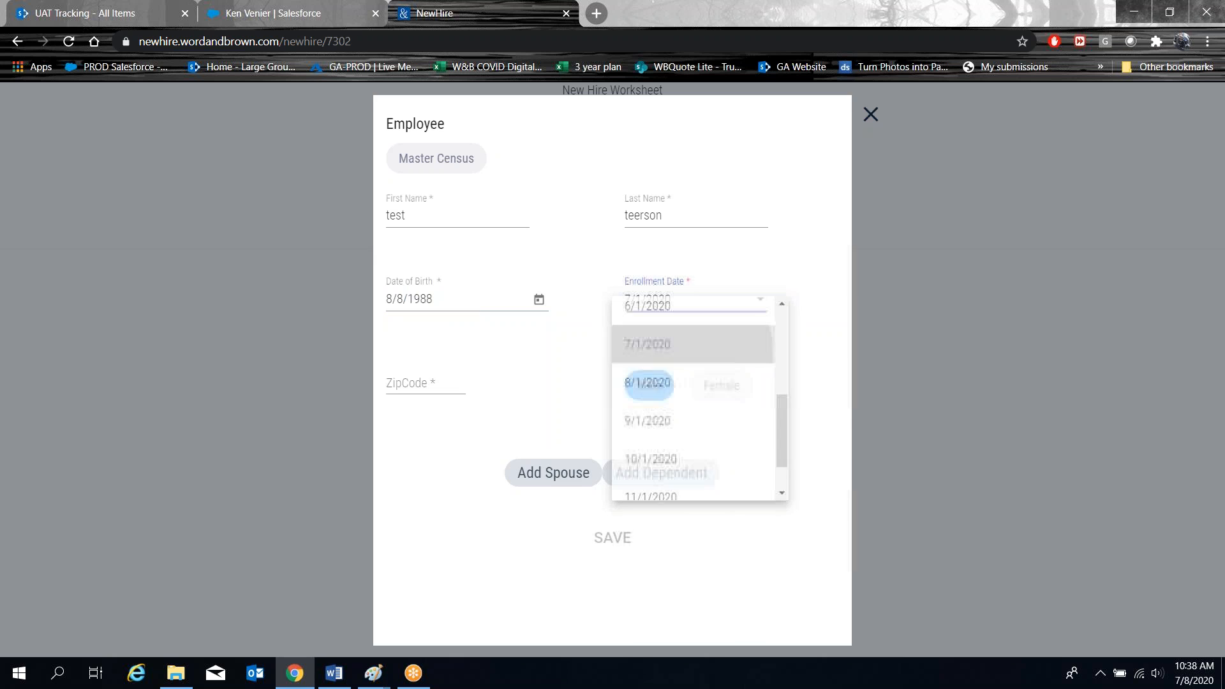
click(430, 385)
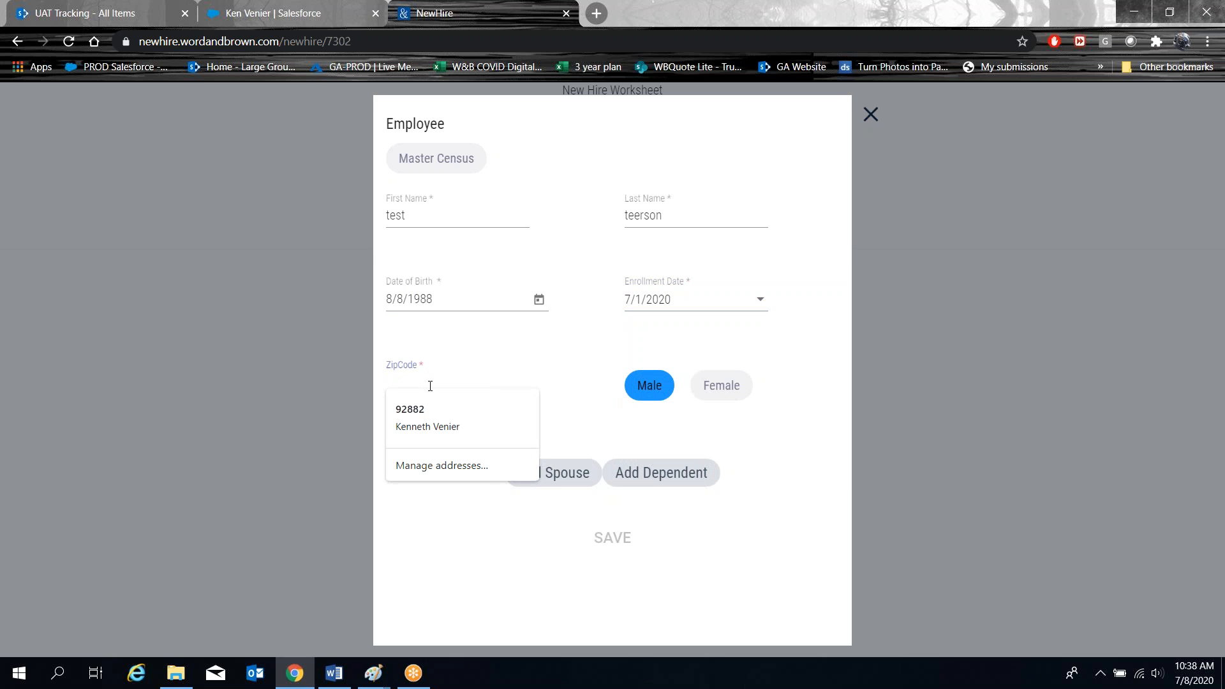
text(92882)
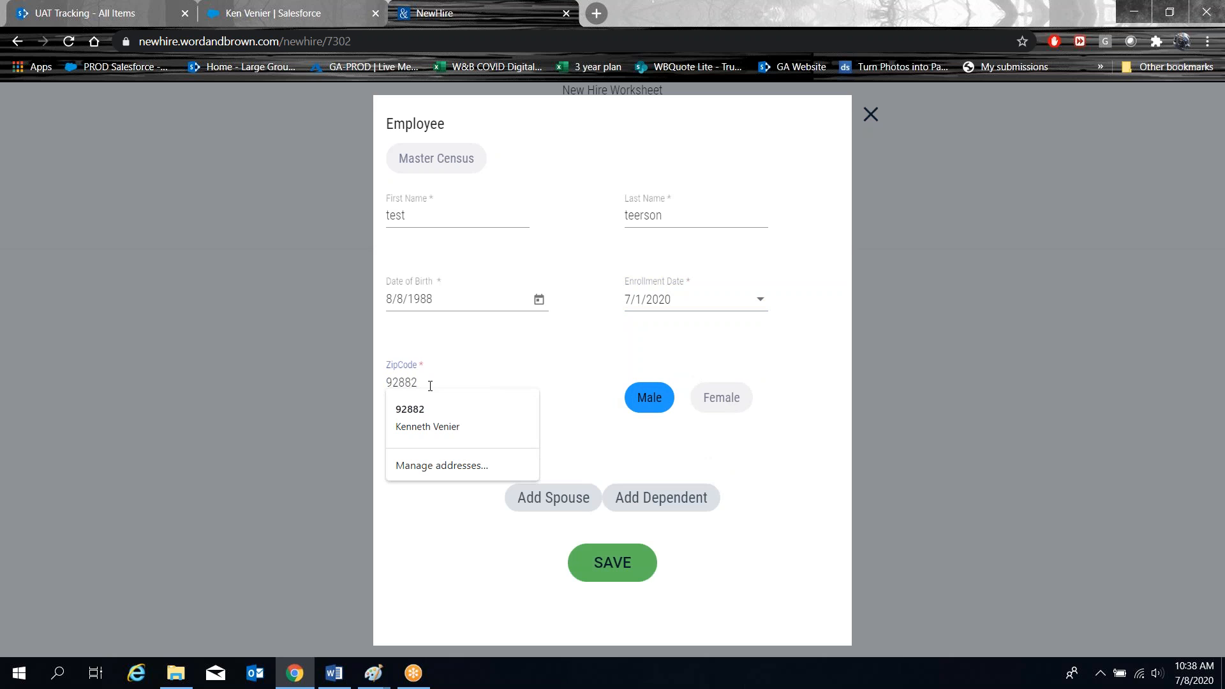
click(440, 588)
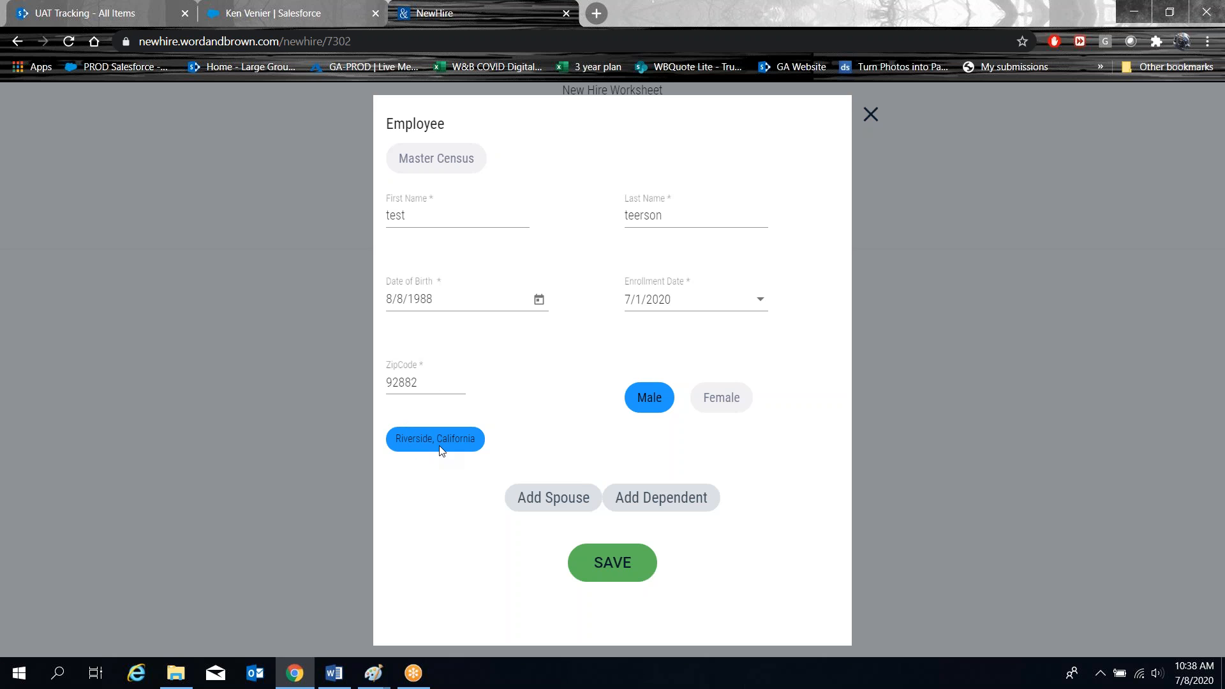
click(617, 565)
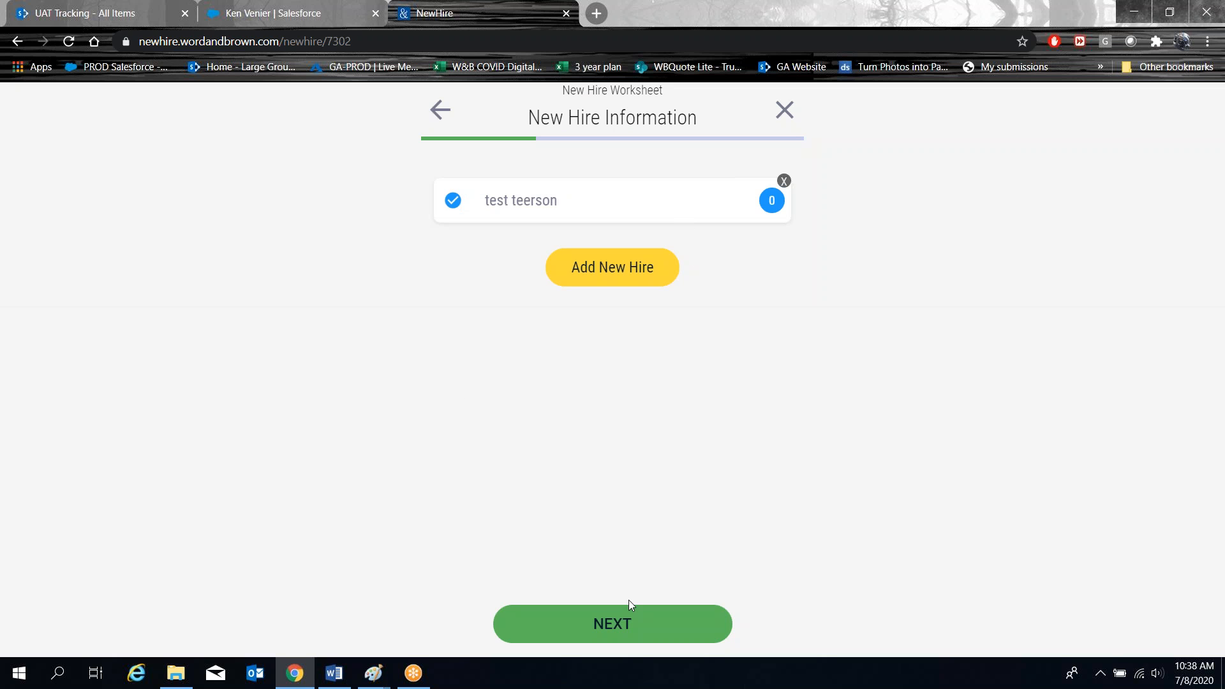
Continue to the contribution settings, keeping CaliforniaChoice as the carrier and its preselected plans.
click(615, 629)
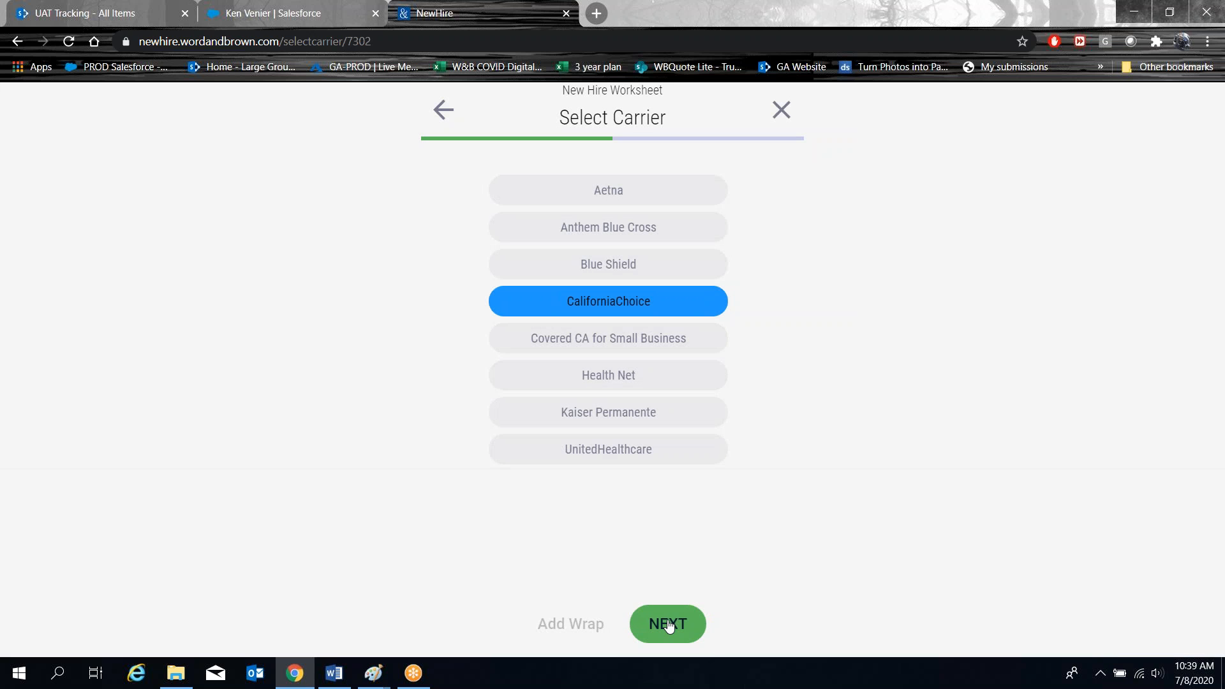
click(668, 625)
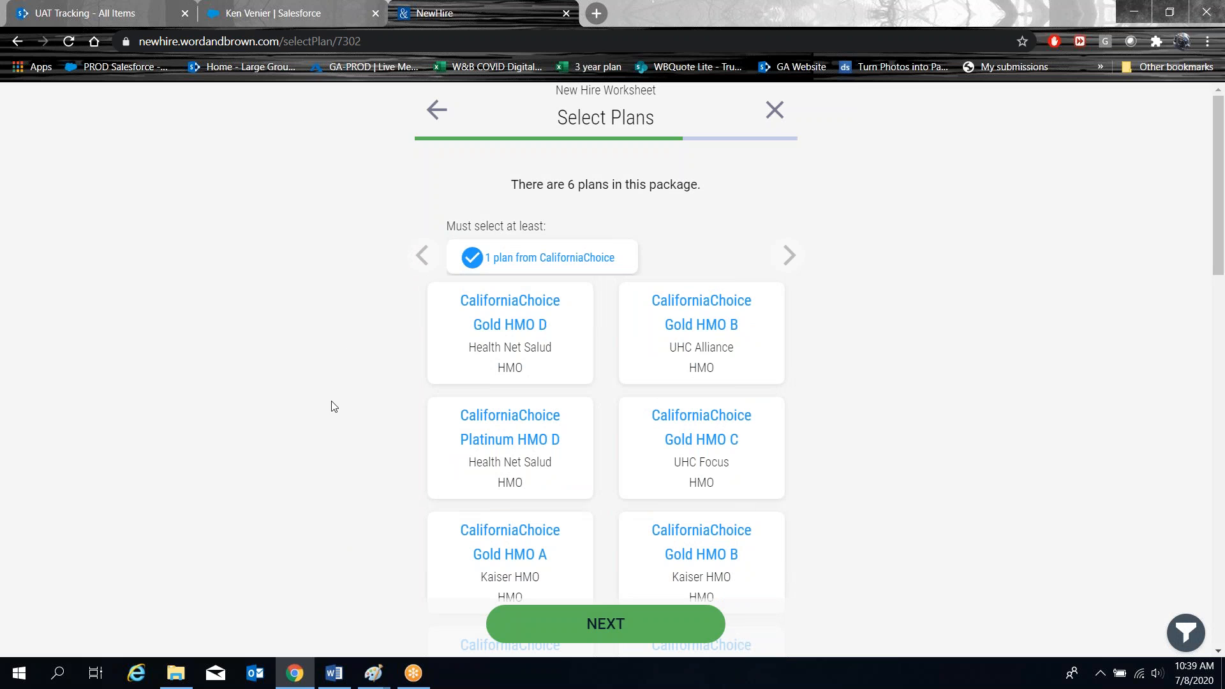
click(598, 623)
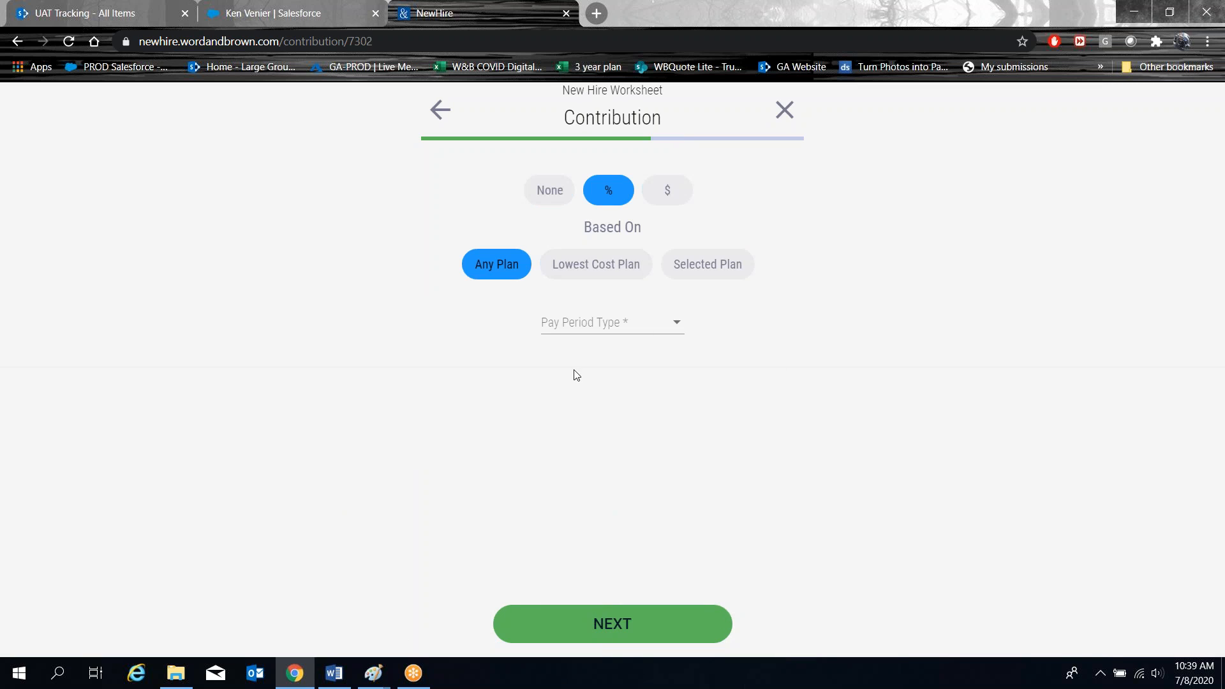
Set the contribution's pay period type to BiWeekly, keeping percentage based on any plan, and continue.
click(676, 329)
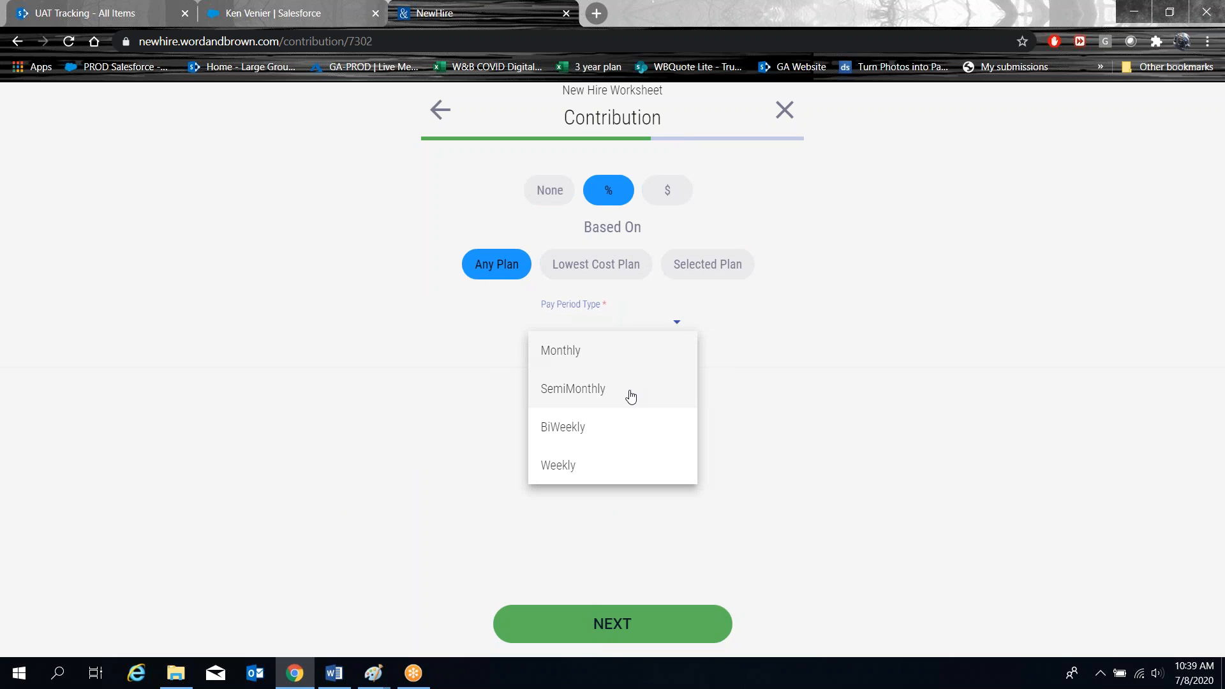
click(613, 423)
click(624, 626)
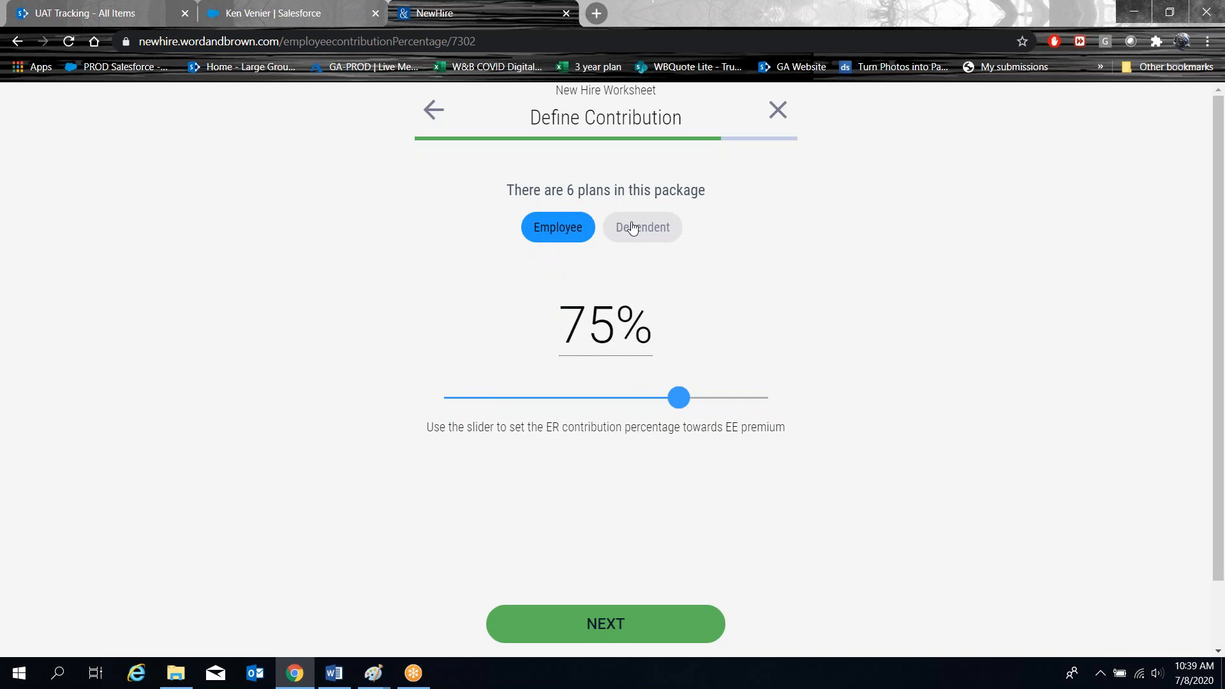
Check the employee and dependent contribution percentages and continue to delivery without altering them.
click(645, 237)
click(571, 230)
click(663, 233)
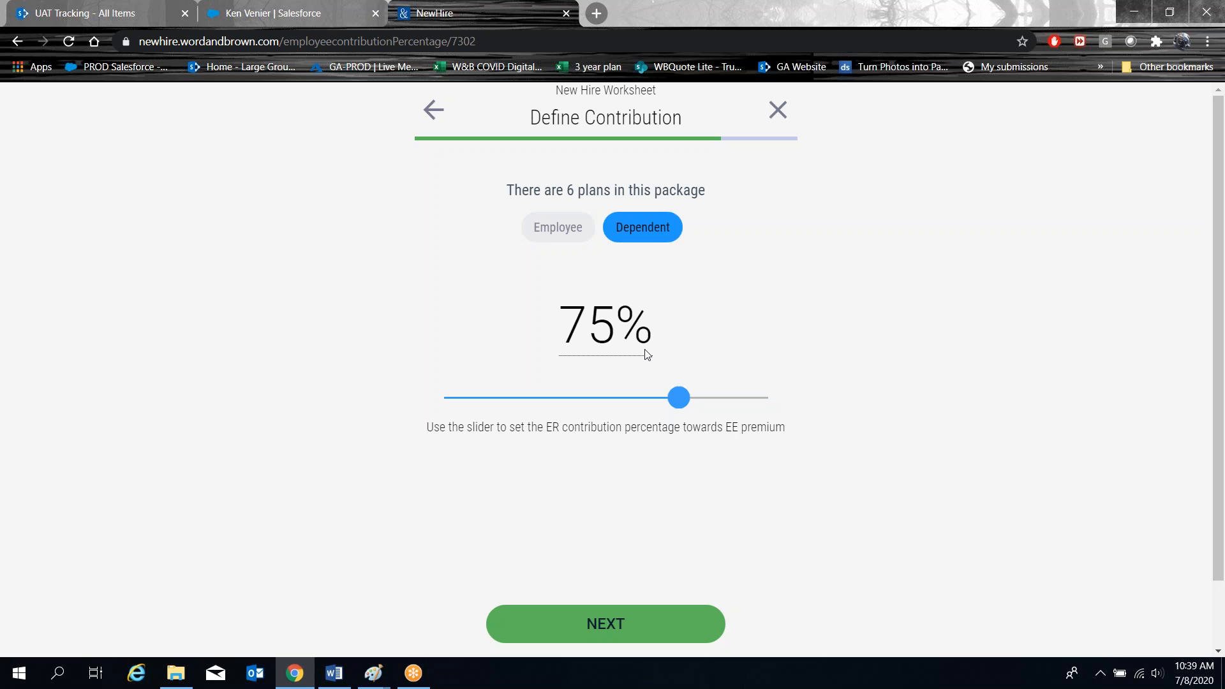
click(598, 624)
Review the delivery e-mail and plan order, submit the New Hire Worksheet, and dismiss the confirmation.
scroll(301, 237, down, 3)
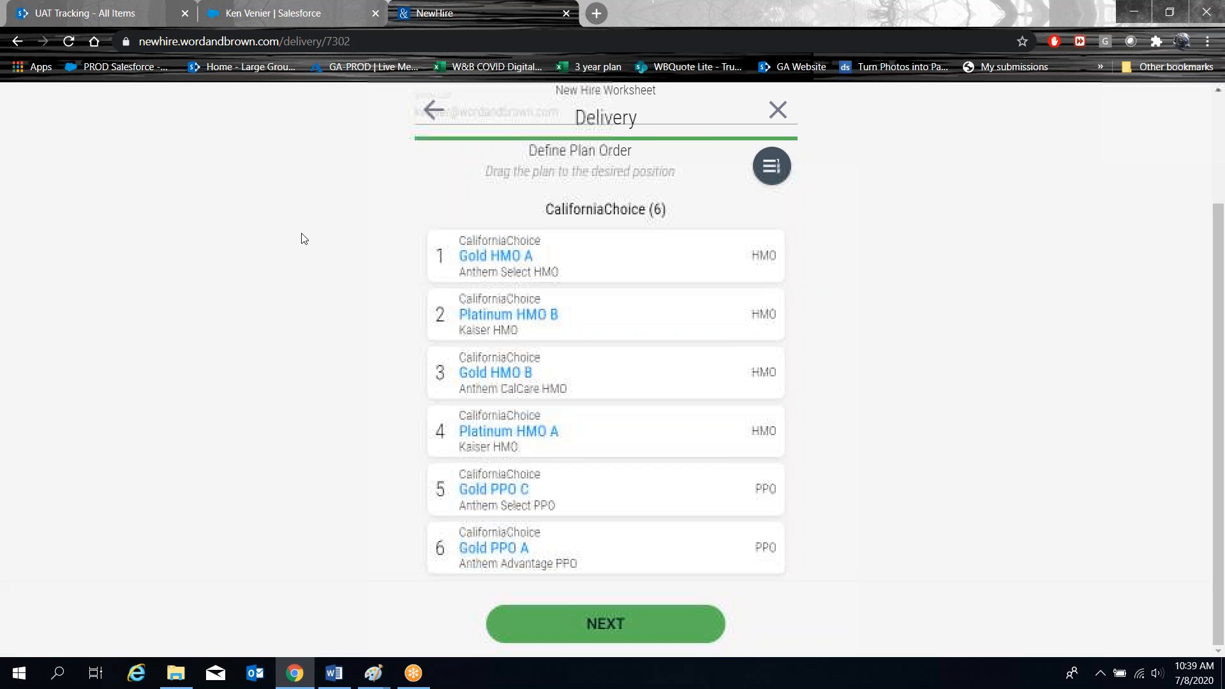
scroll(301, 238, up, 3)
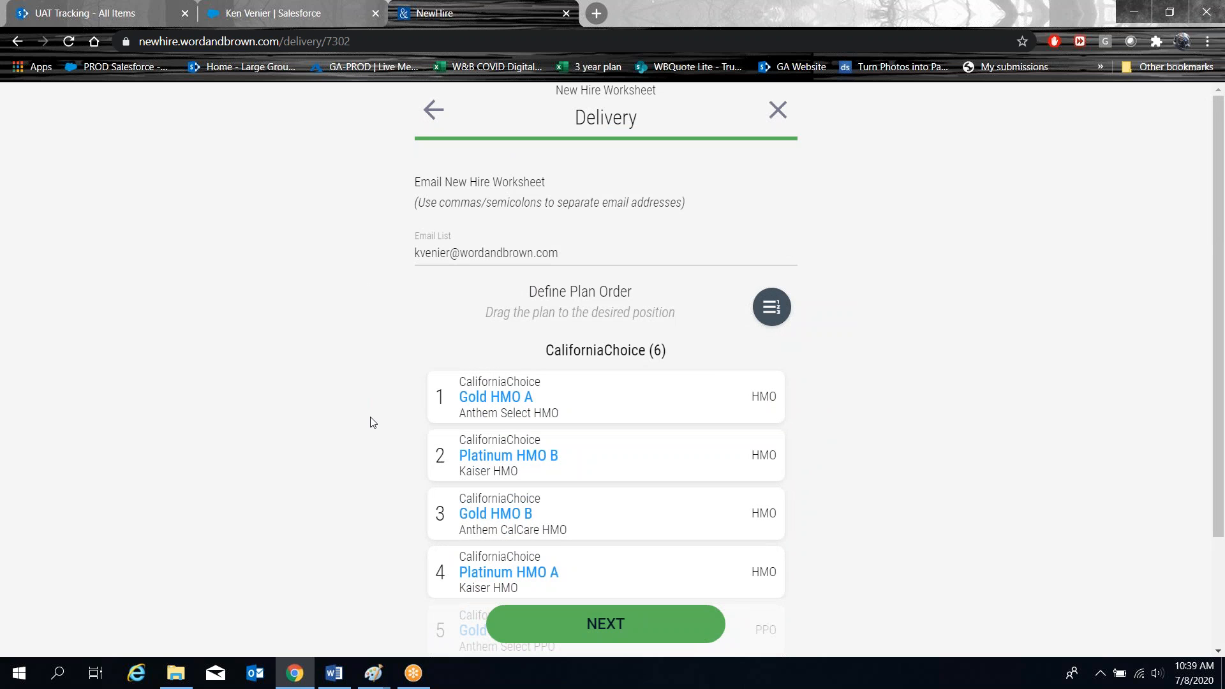
scroll(370, 420, down, 3)
scroll(369, 419, up, 3)
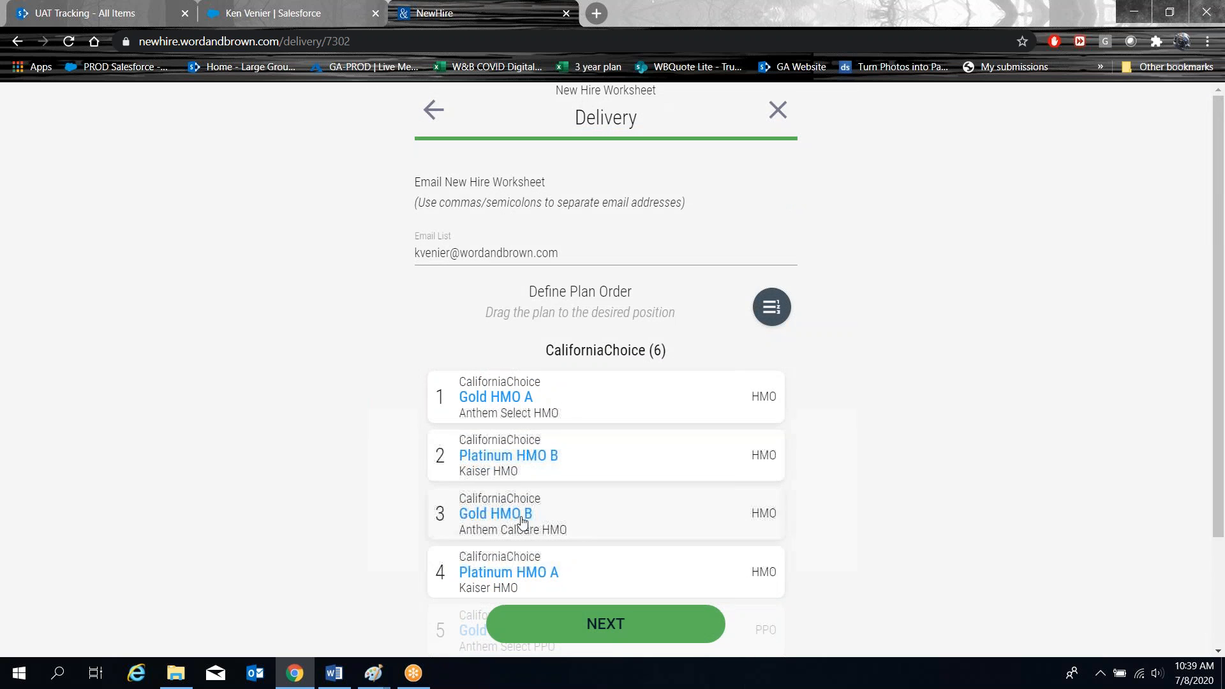
click(597, 623)
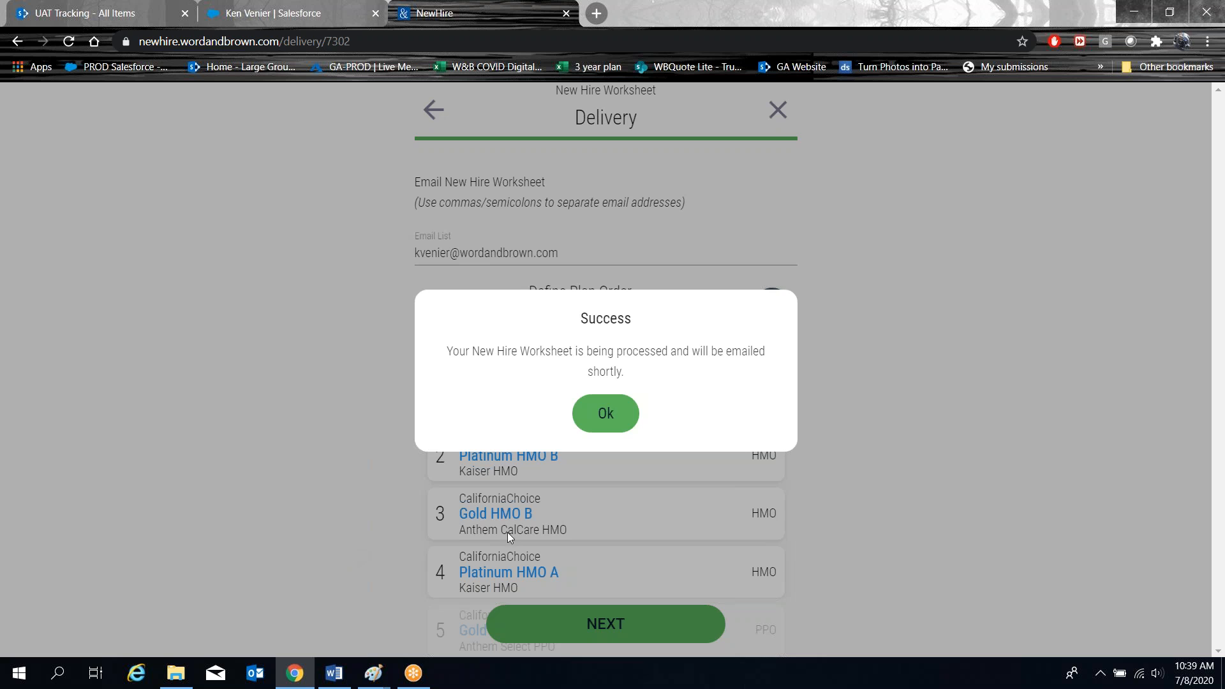
click(606, 413)
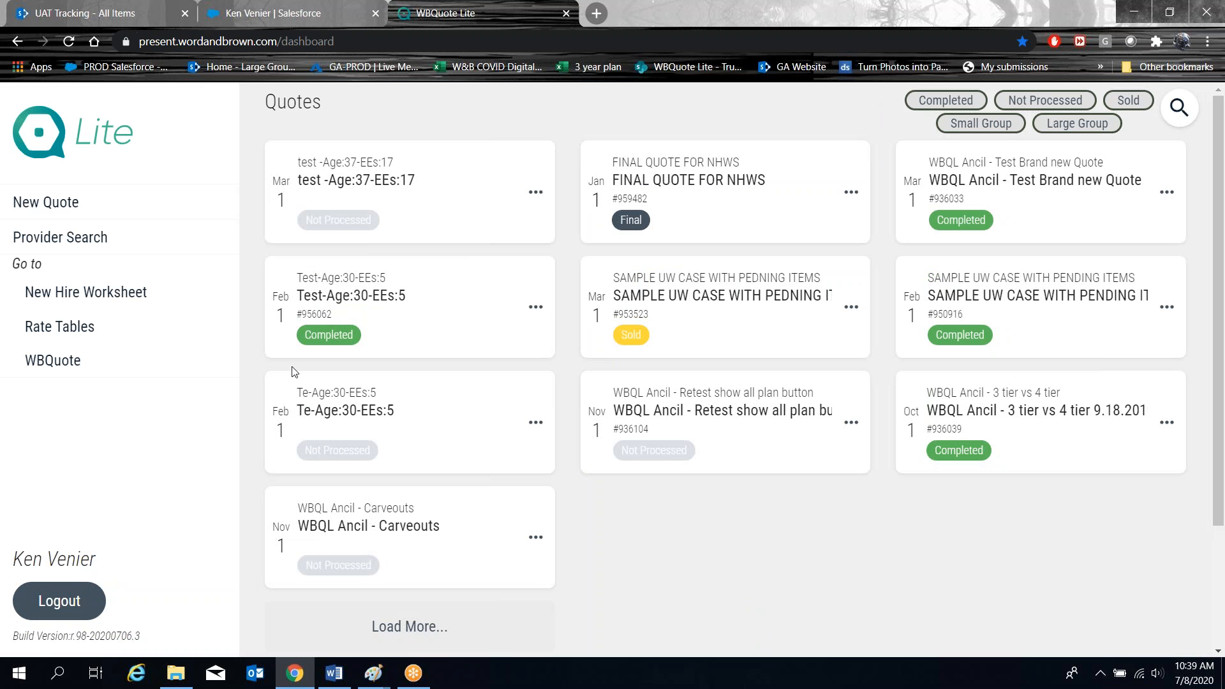
Start another New Hire Worksheet for the group UAT EE Pays renewal contrib with the group effective date 1/1/2020.
click(77, 300)
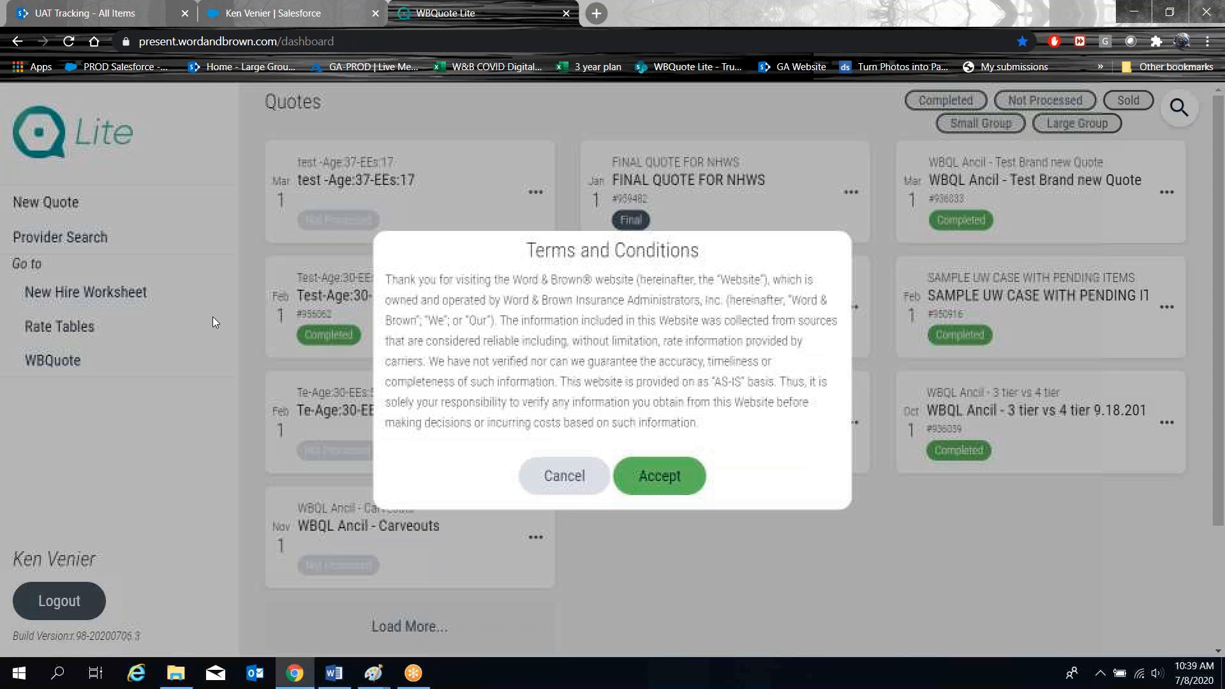
click(662, 486)
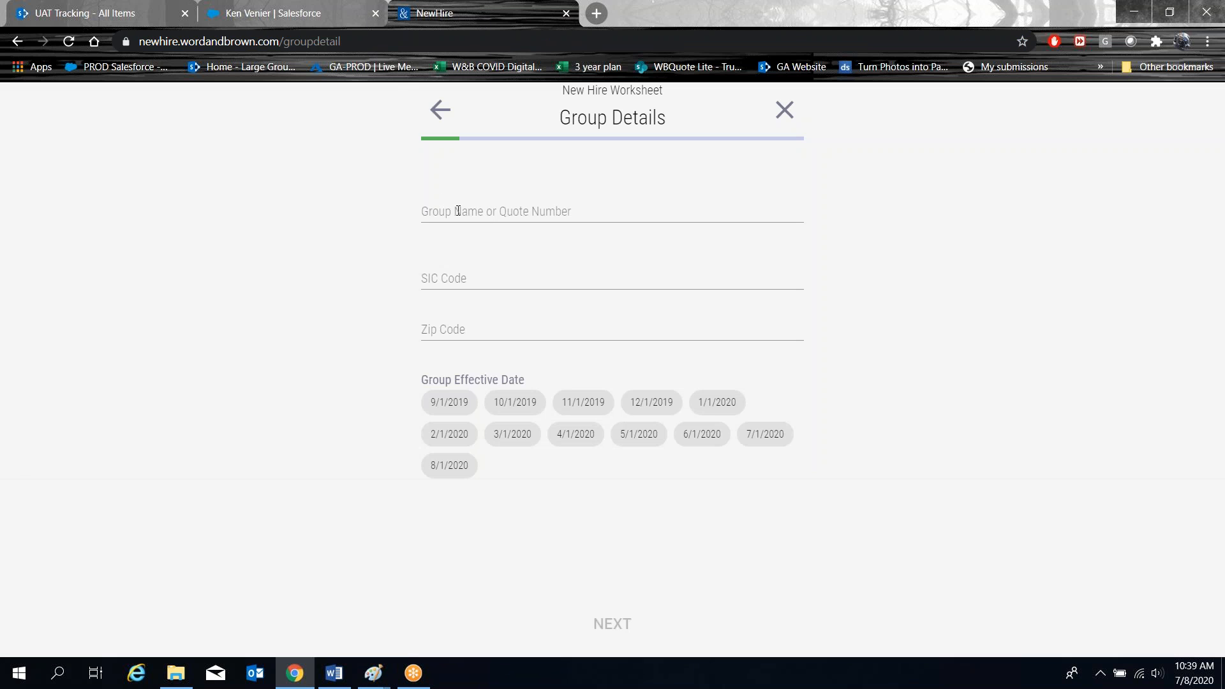
click(458, 210)
text(uat)
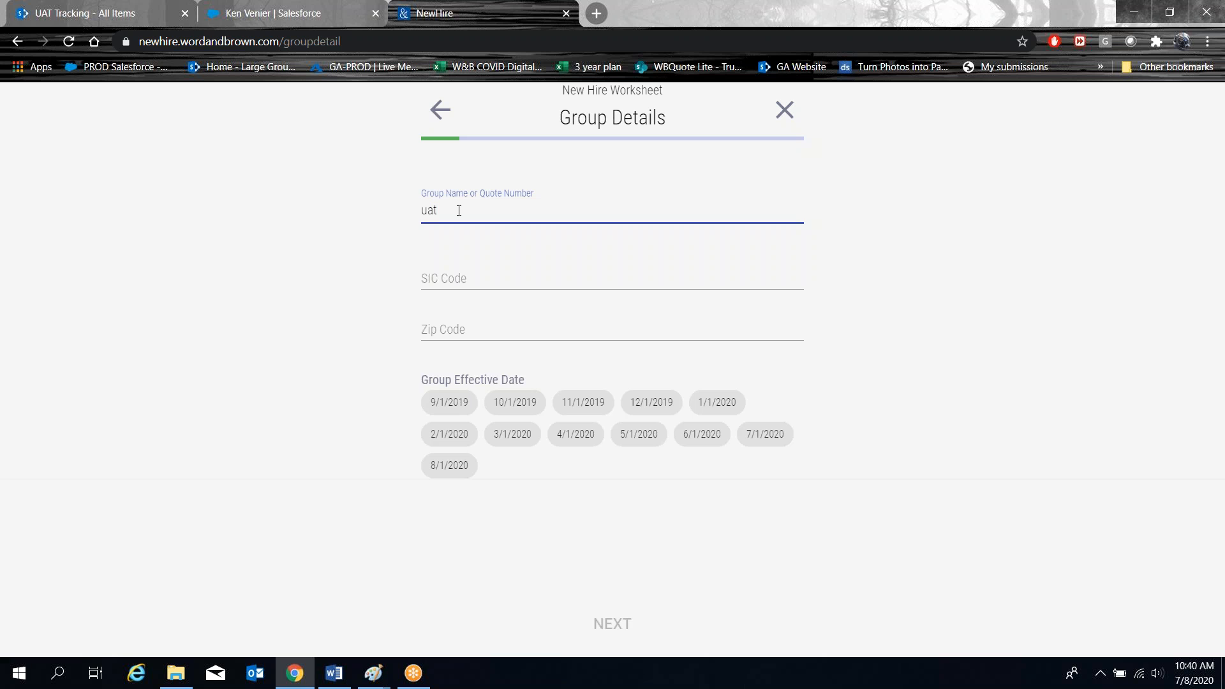
click(534, 236)
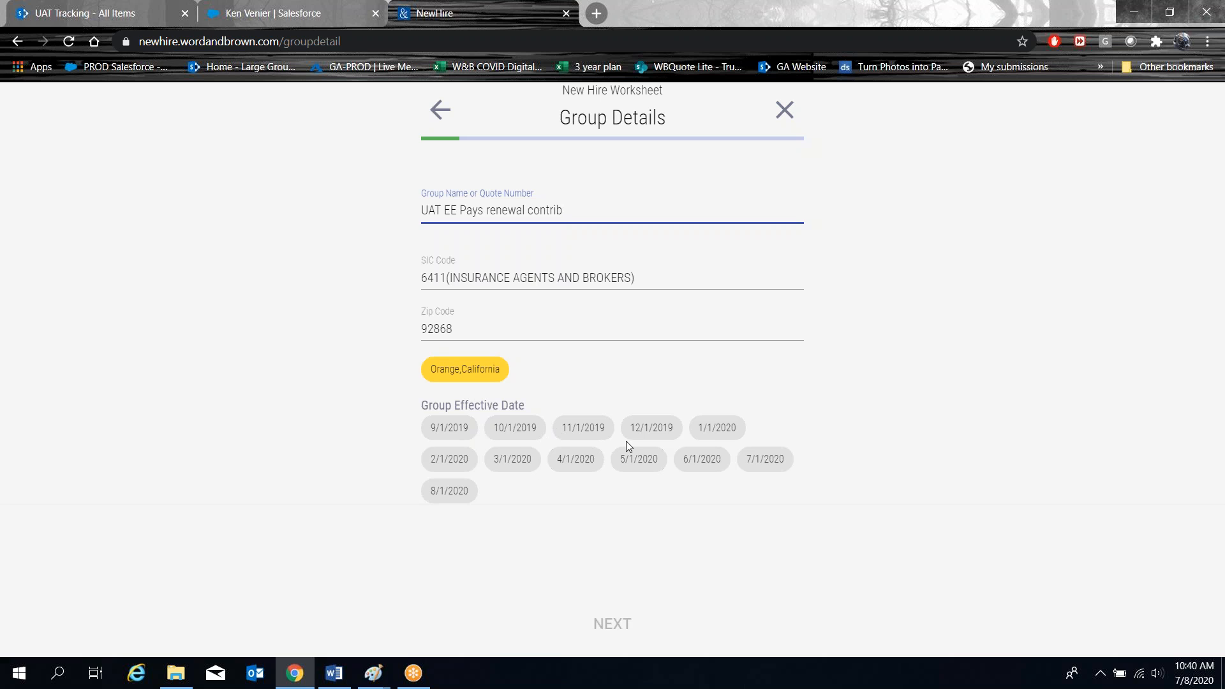
click(715, 428)
click(613, 625)
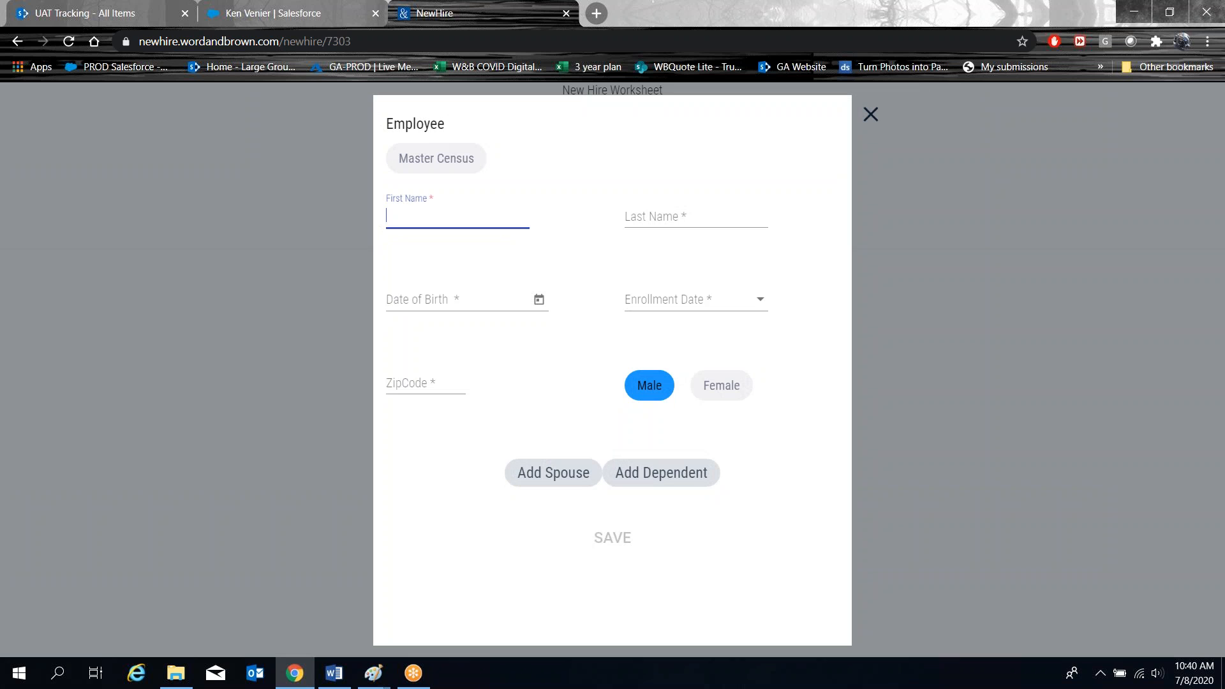
Enter the second worksheet employee's first name, last name and date of birth.
click(410, 228)
text(test)
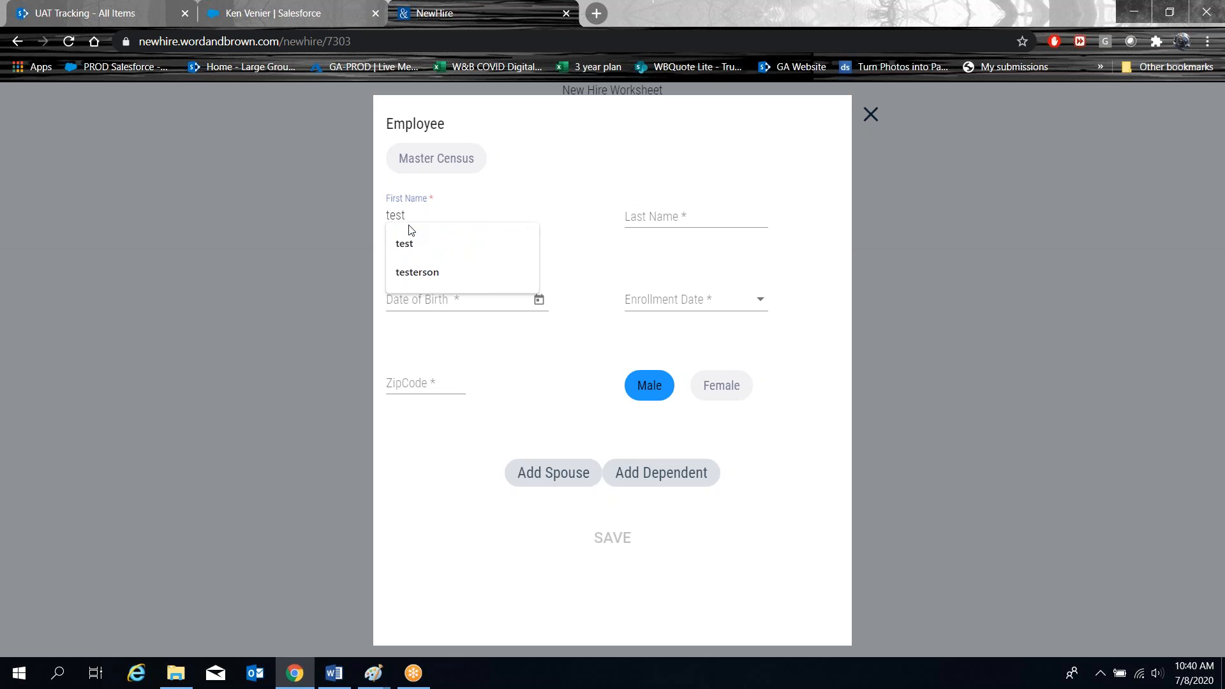
click(676, 215)
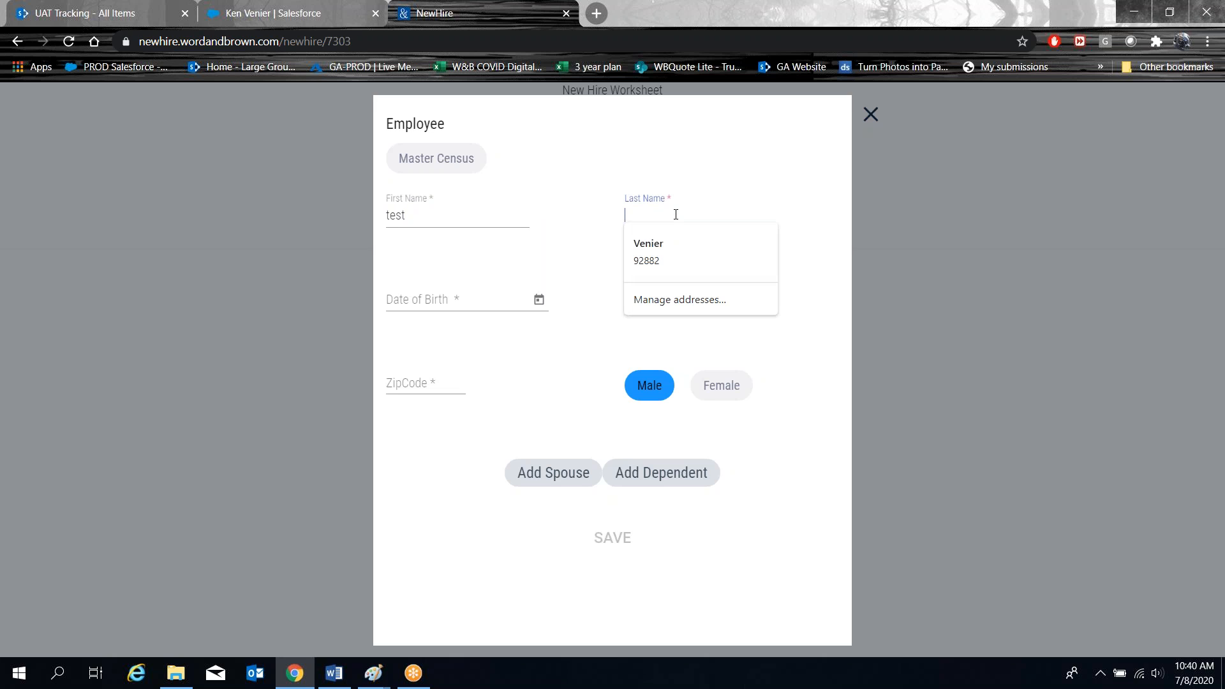
text(testerso)
text(n)
click(455, 302)
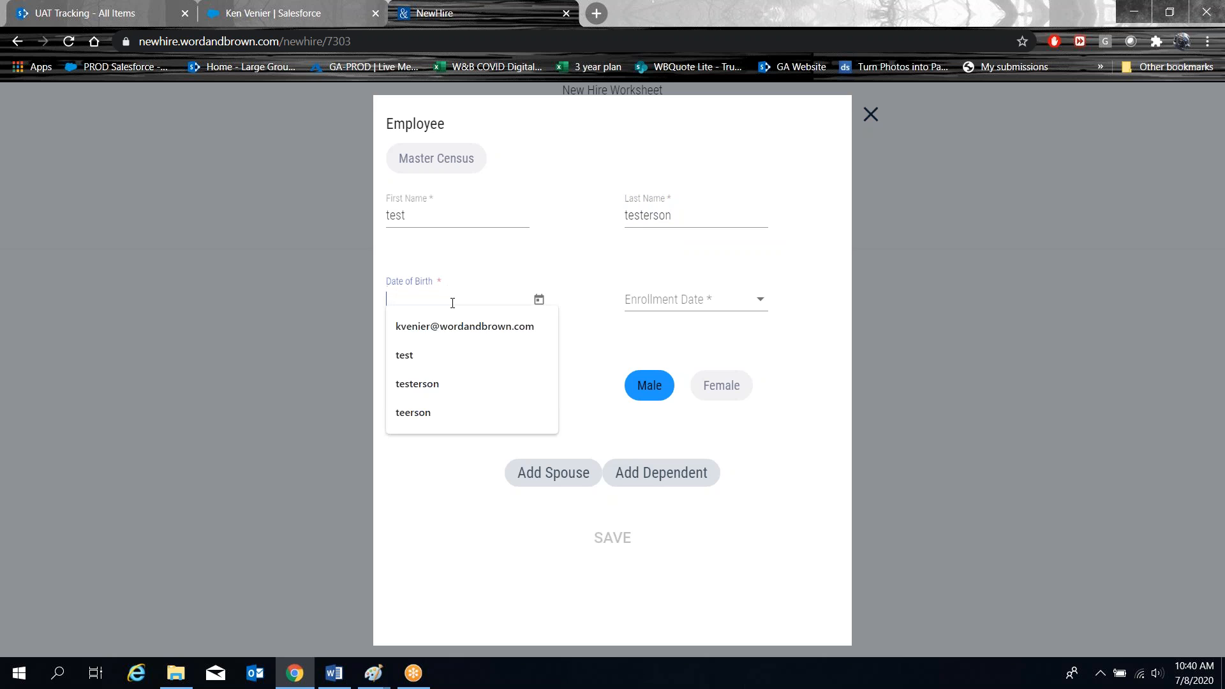
text(8-8)
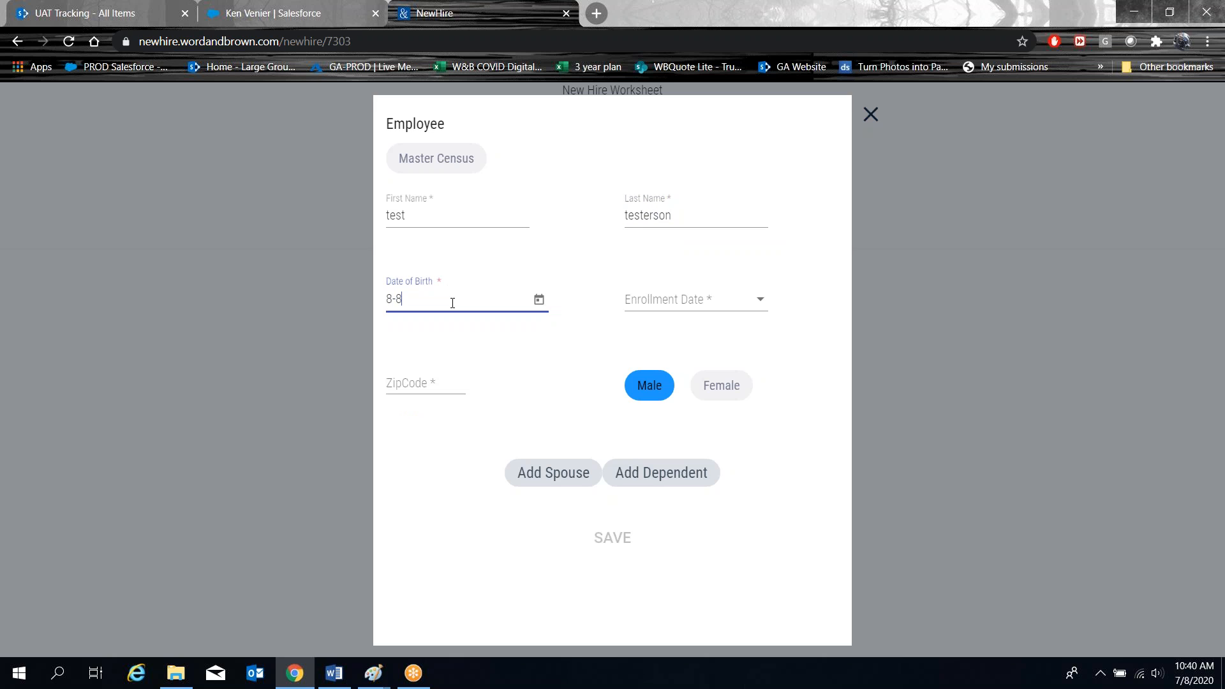
Set the new employee's enrollment date to 8/1/2020.
click(683, 301)
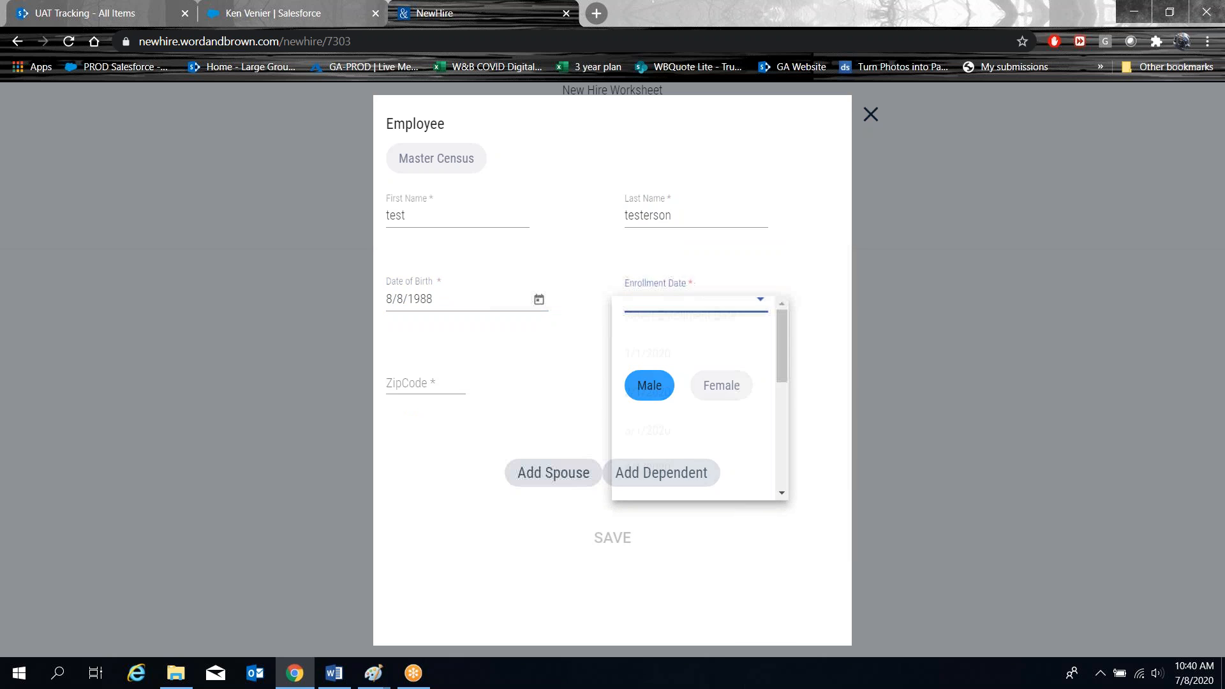
scroll(705, 434, down, 5)
click(660, 330)
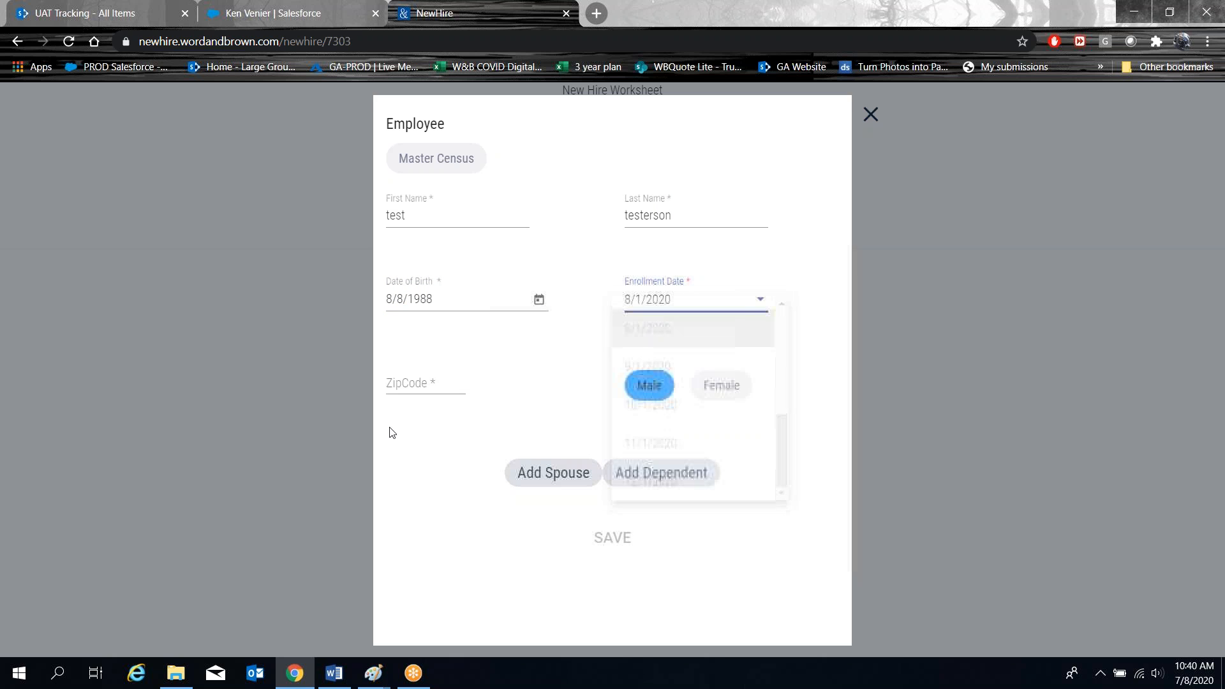
Enter the new employee's ZIP code, save the employee record, and continue to carrier selection.
click(401, 381)
click(423, 402)
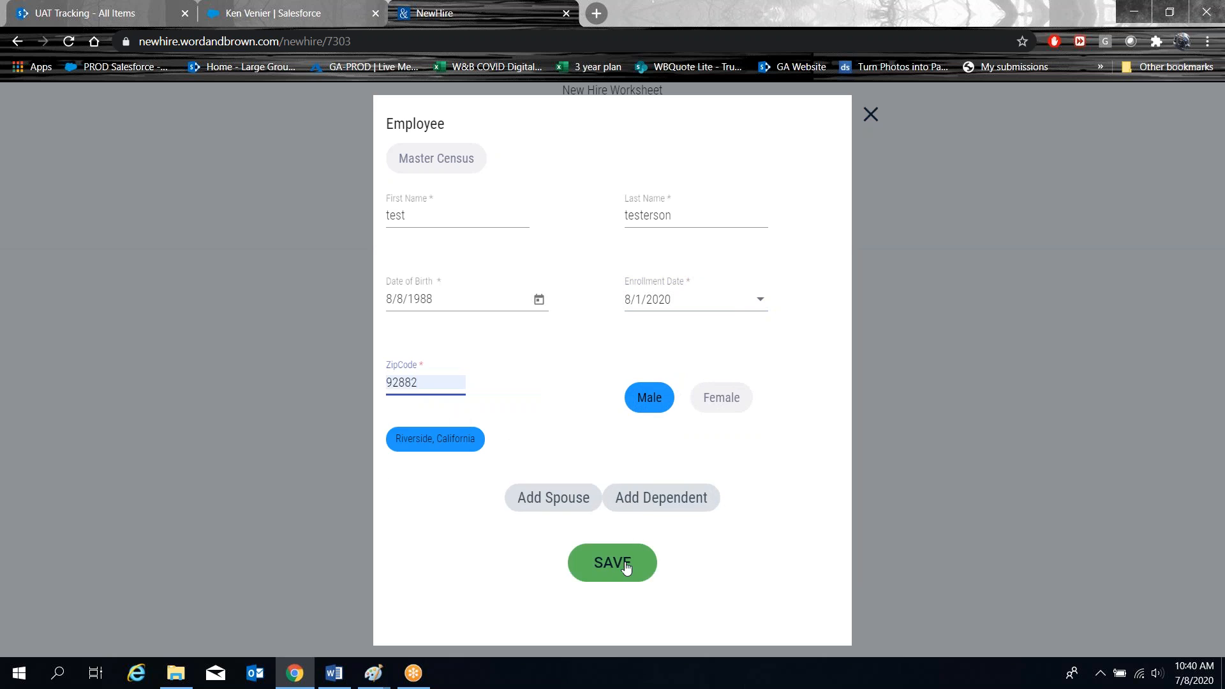
click(624, 565)
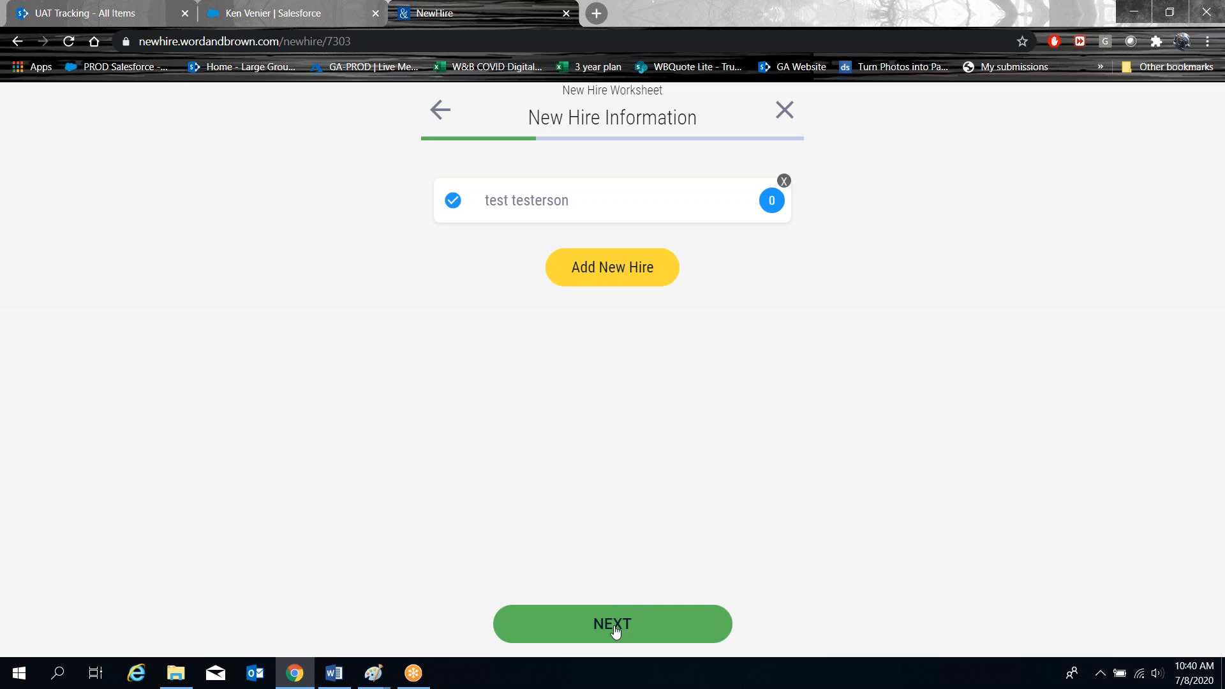
click(614, 628)
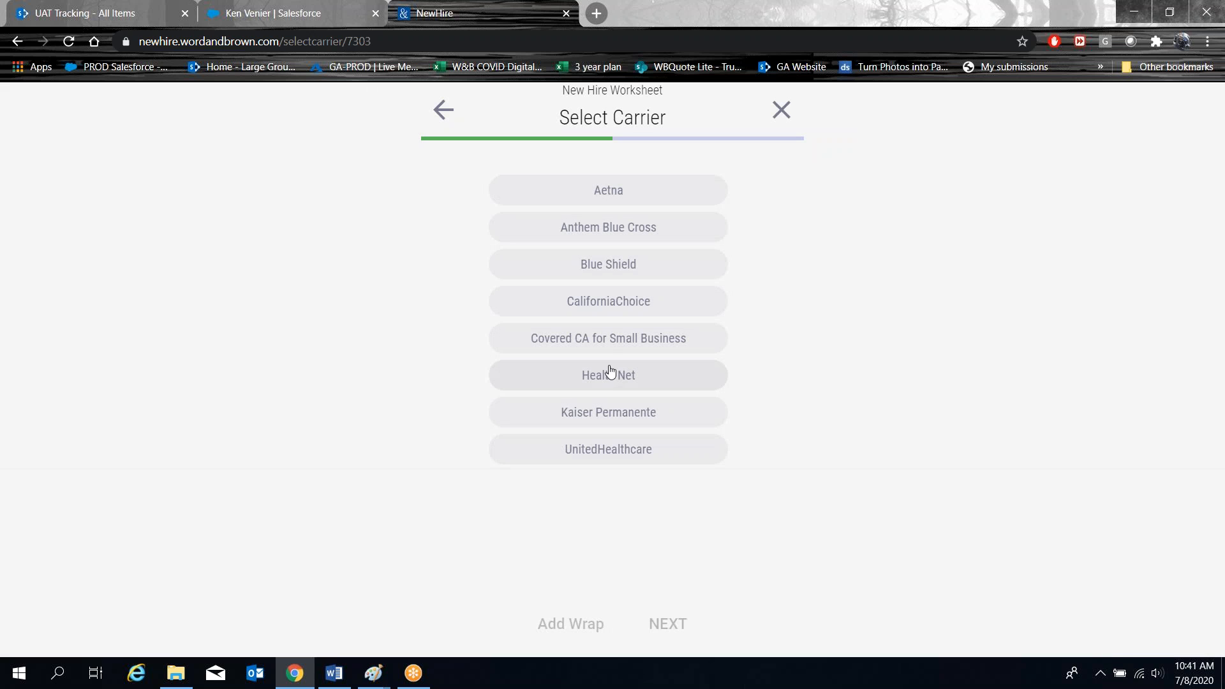
Choose Health Net as the carrier and B Enhanced + INF as its package.
click(599, 376)
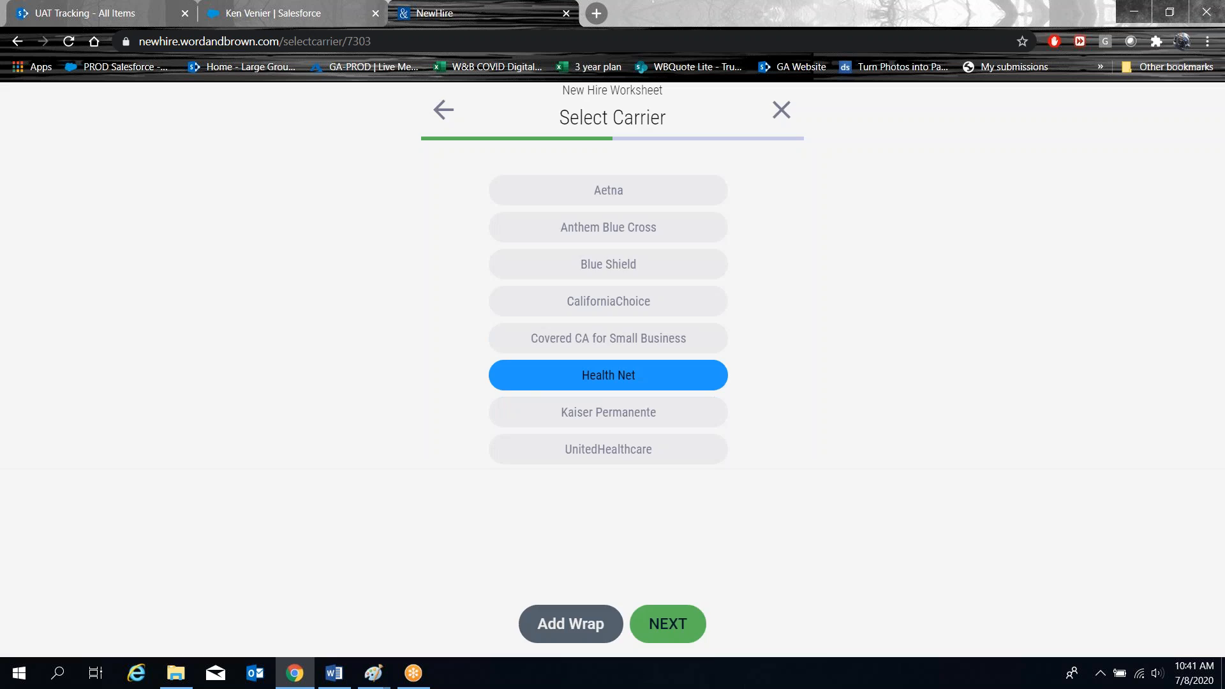
click(667, 623)
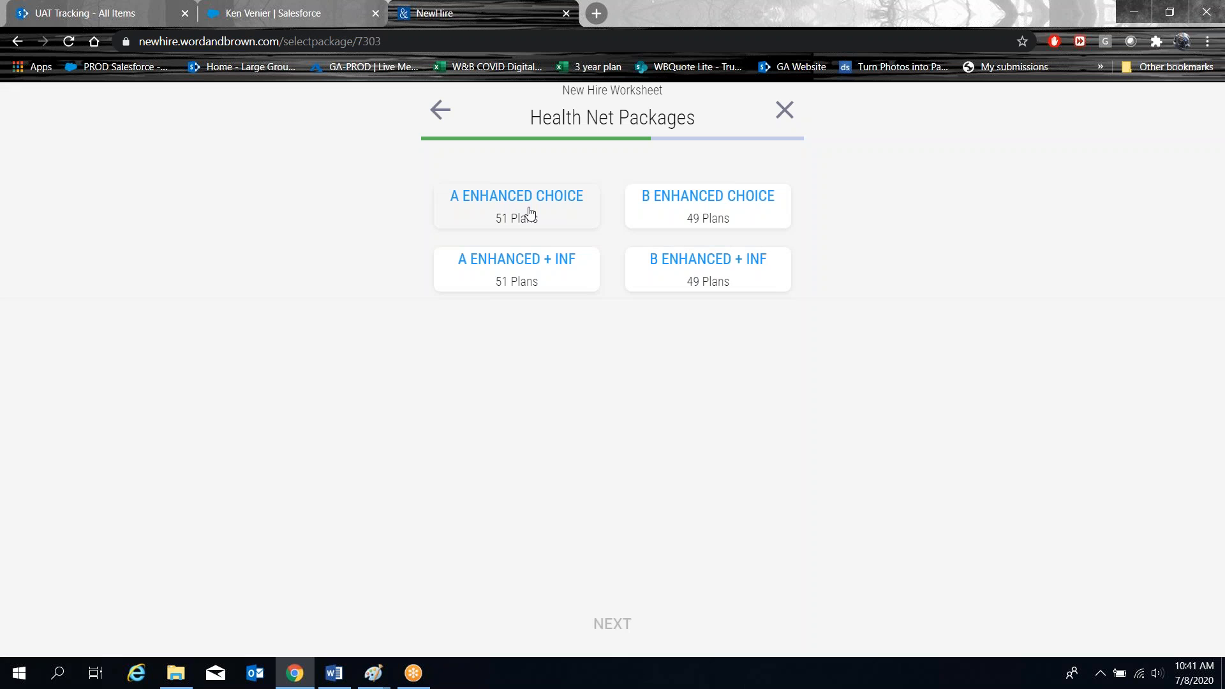
click(674, 268)
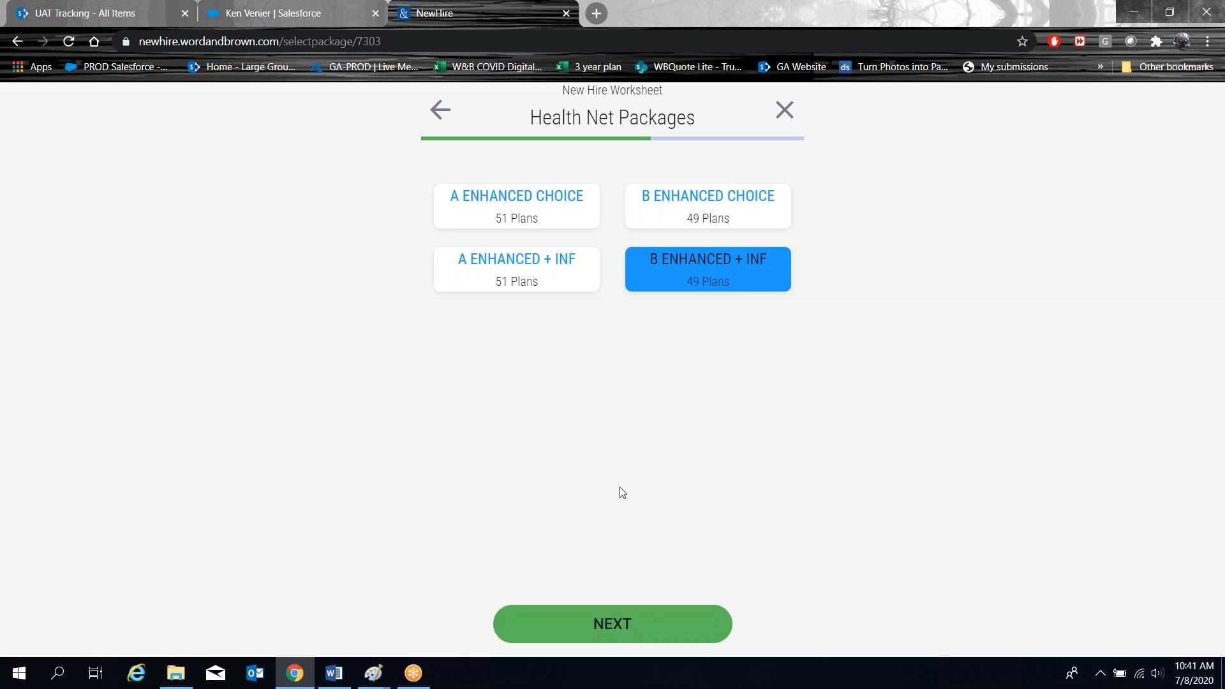
click(608, 630)
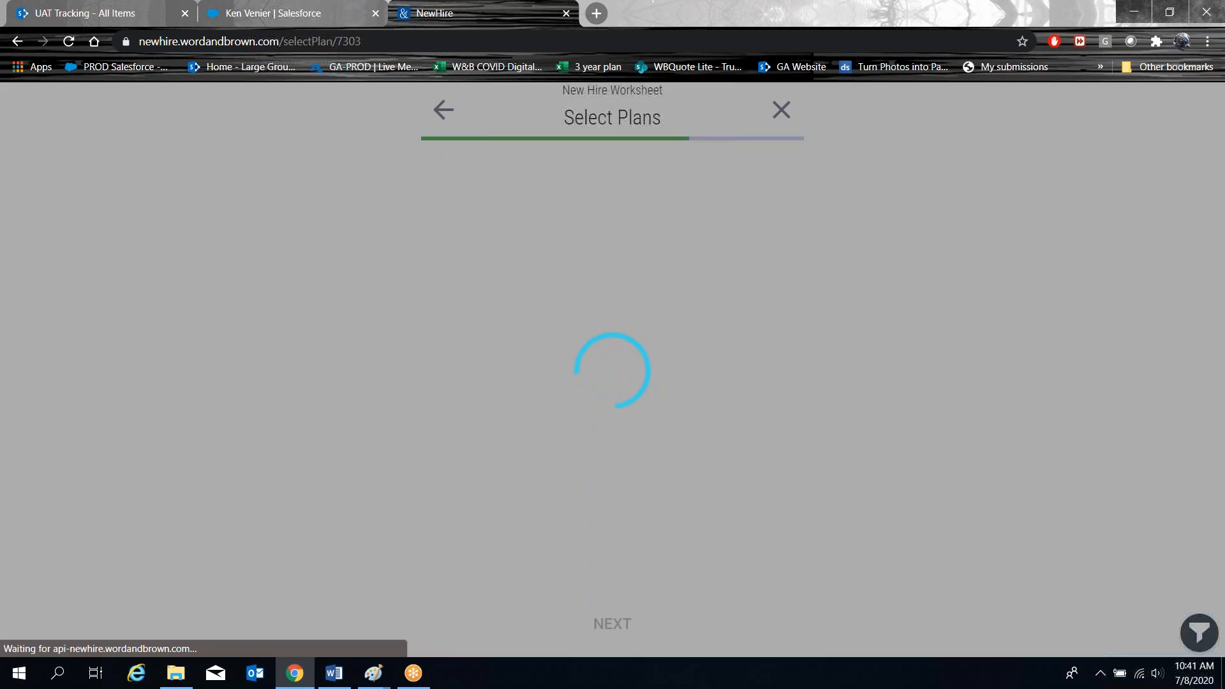
Select the SmartCare HMO plans Silver $50 + INF, Gold $50 + INF and Gold $35 + INF, plus Salud HMO y Mas Gold $35 + INF.
click(514, 470)
click(692, 478)
click(694, 542)
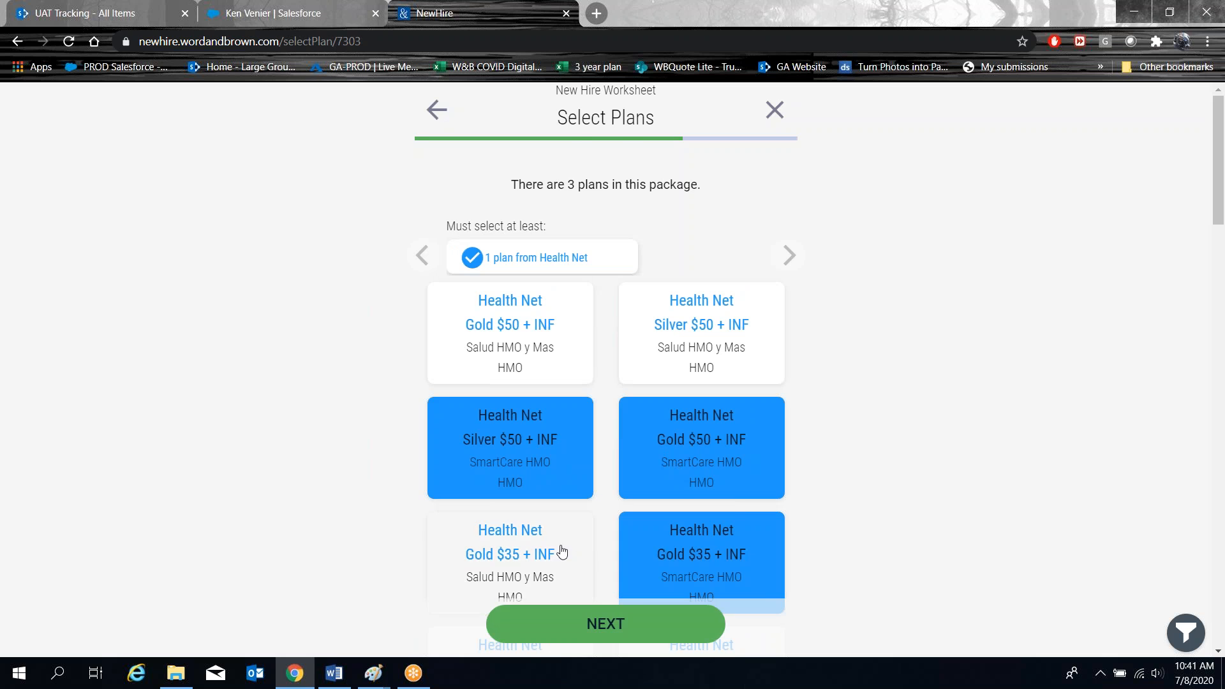
click(558, 552)
click(606, 628)
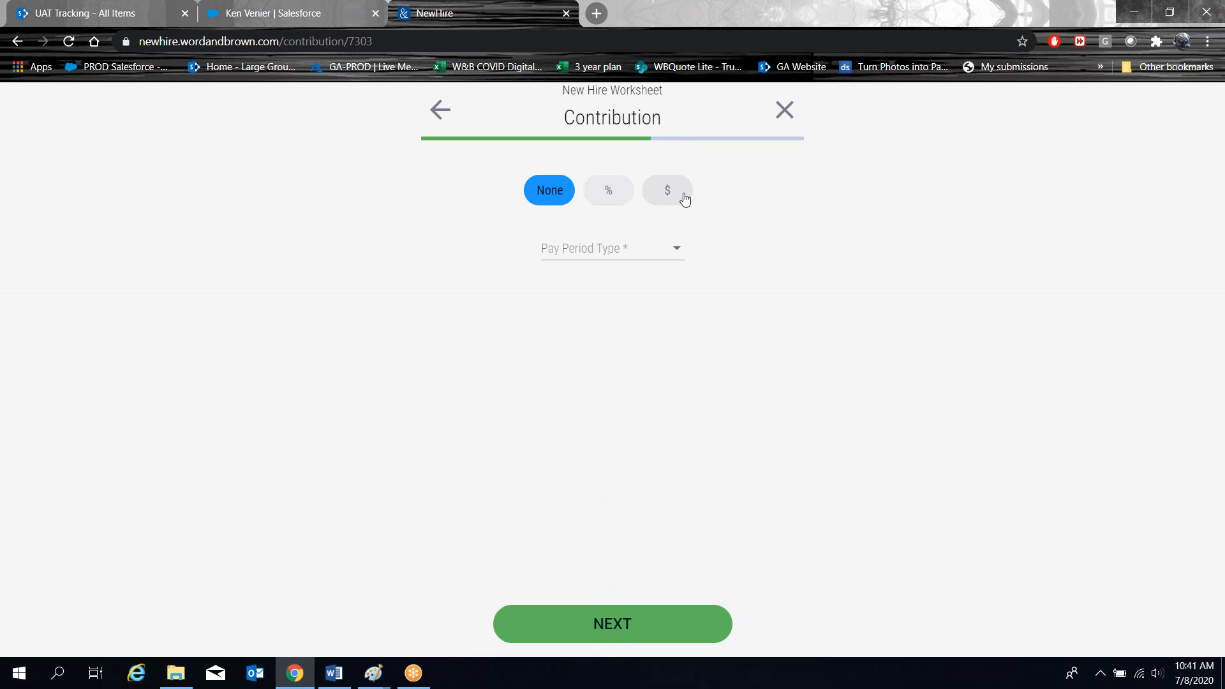
Define a percentage contribution based on the lowest cost plan and adjust the dependent contribution percentage.
click(609, 203)
click(591, 273)
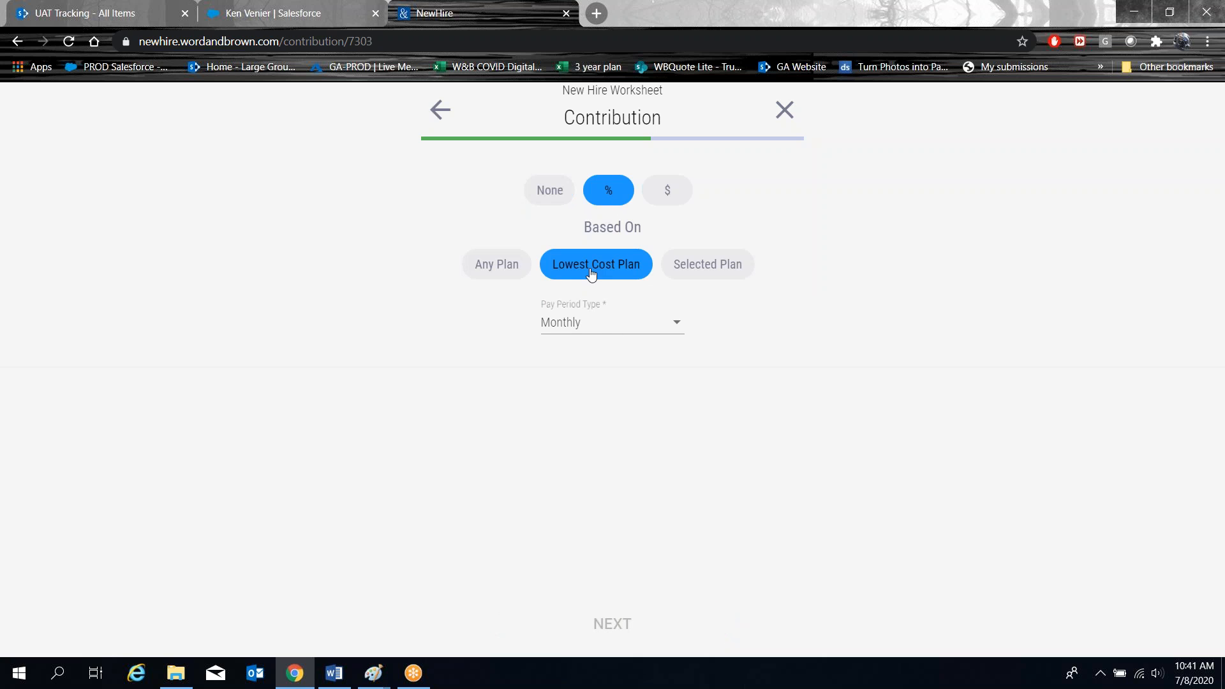
click(607, 625)
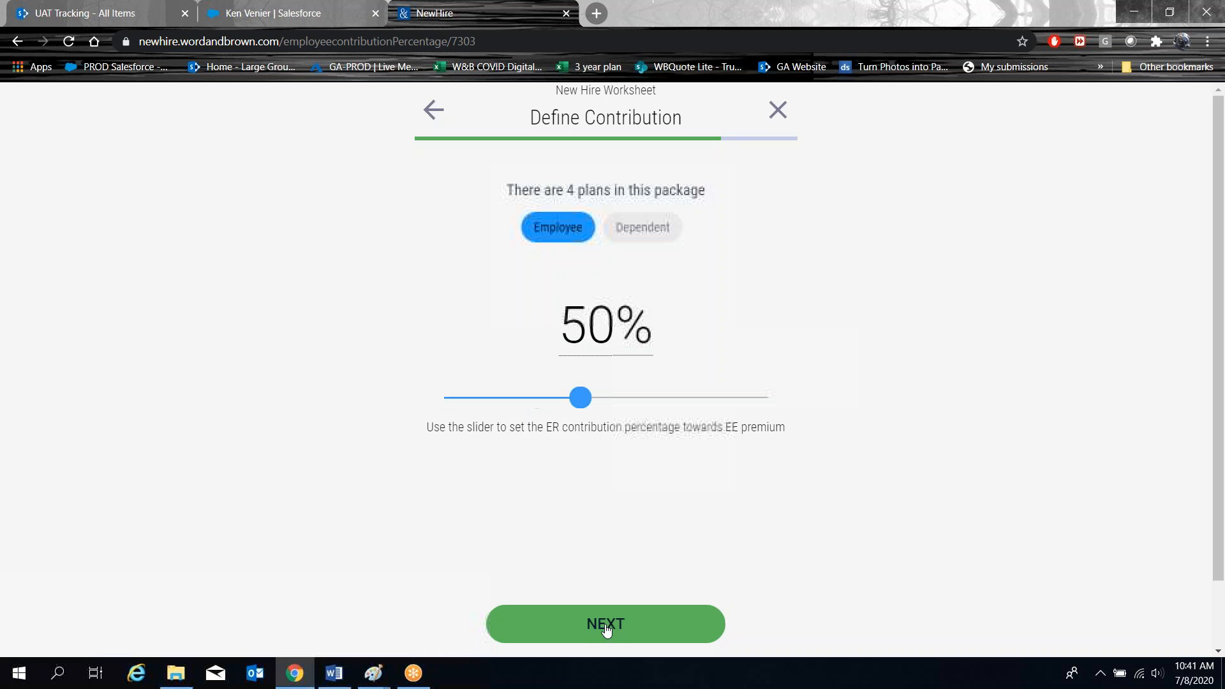
click(646, 228)
drag(608, 400, 598, 398)
click(605, 638)
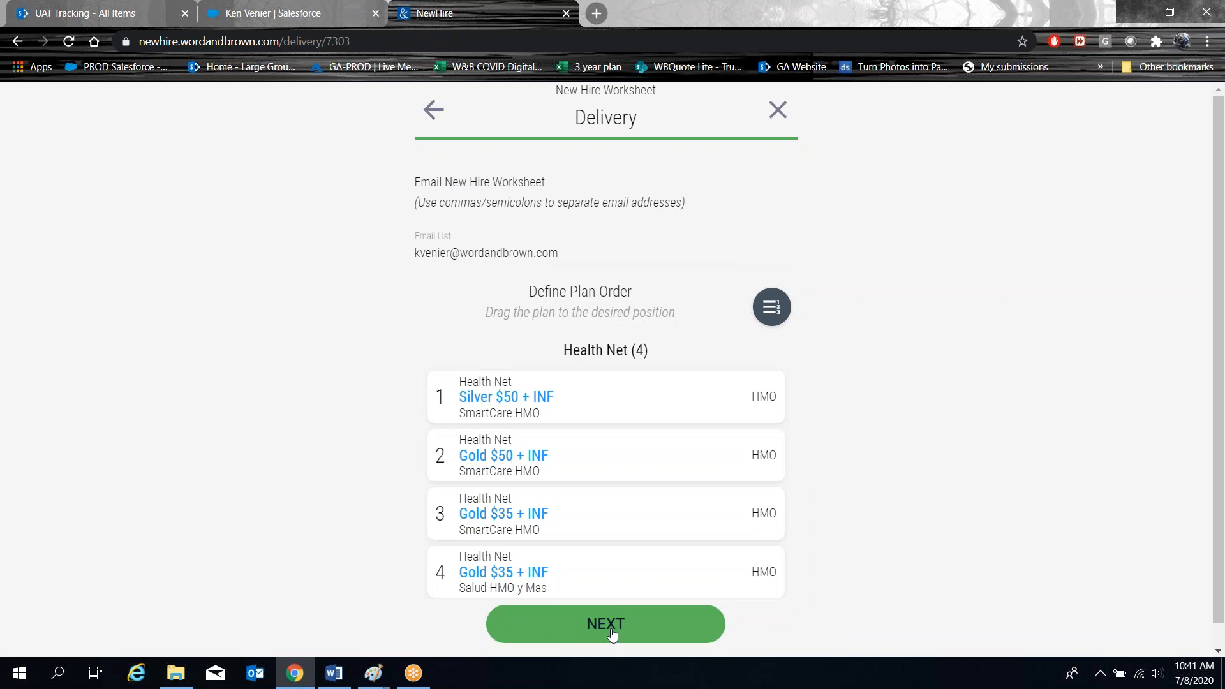
Submit the Health Net worksheet for e-mail delivery with the four plans in their listed order, and dismiss the confirmation.
click(611, 633)
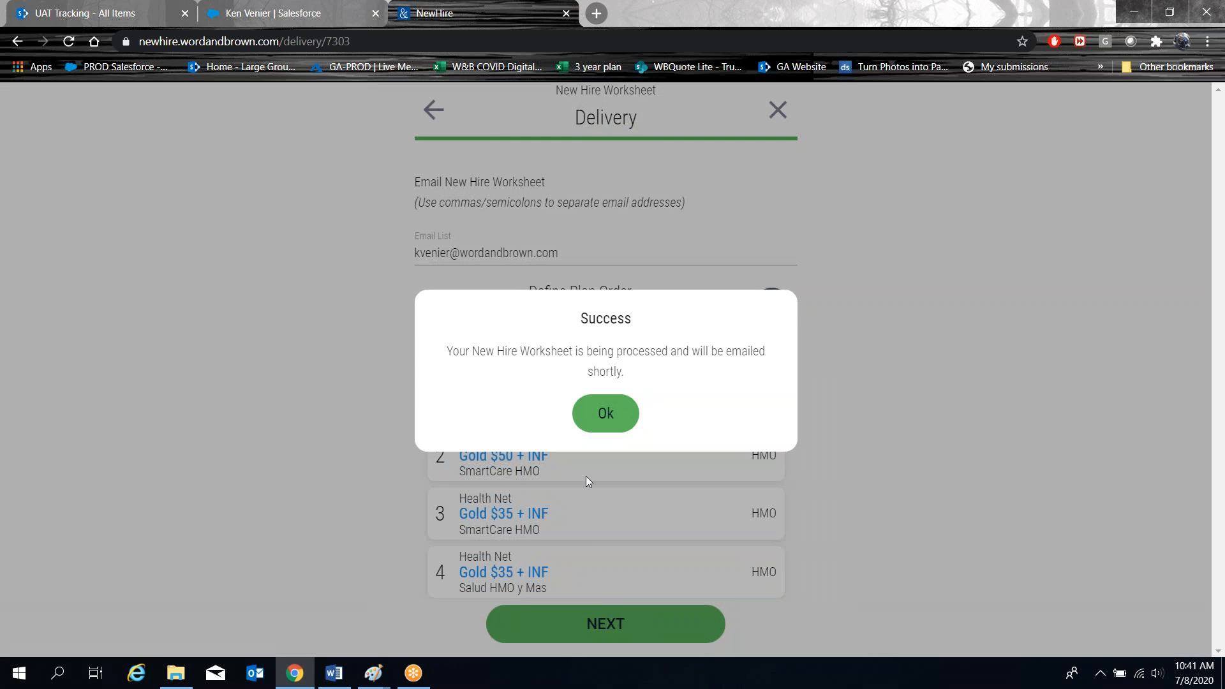
click(602, 419)
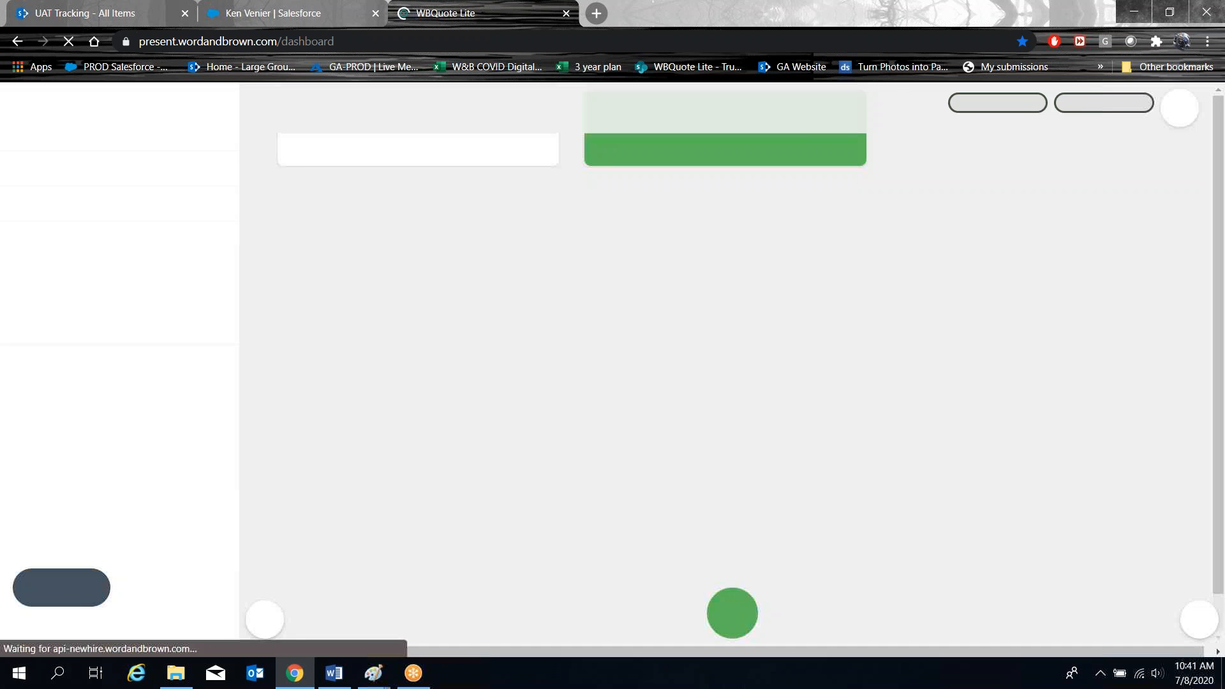